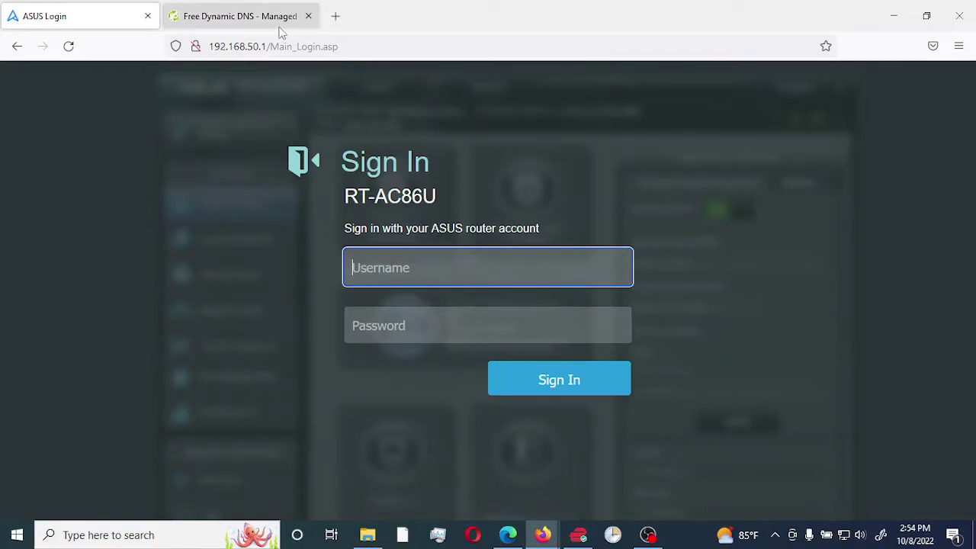
Bring up the My No-IP Hostnames window, which lists the active ddns.net hostname
{"action": "left_click", "coordinate": [238, 20]}
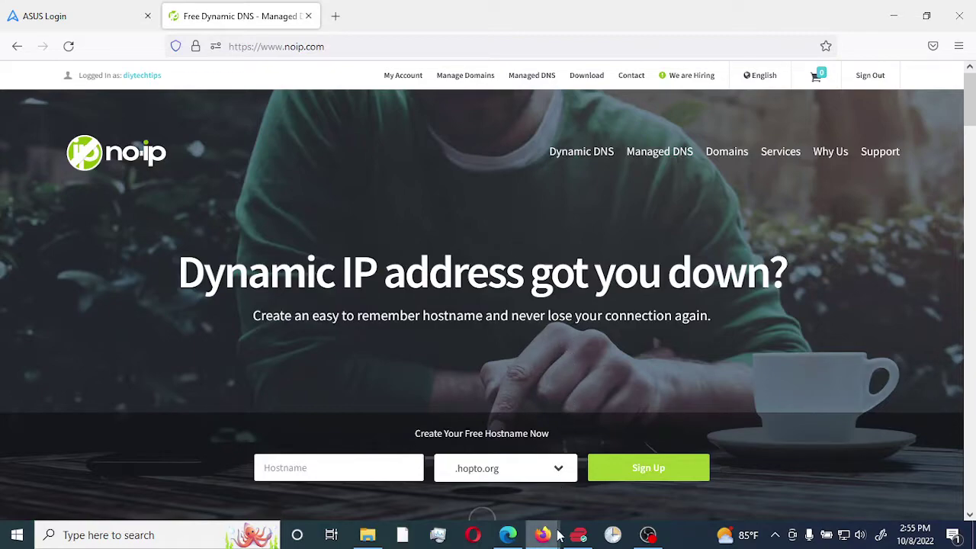
{"action": "mouse_move", "coordinate": [546, 536]}
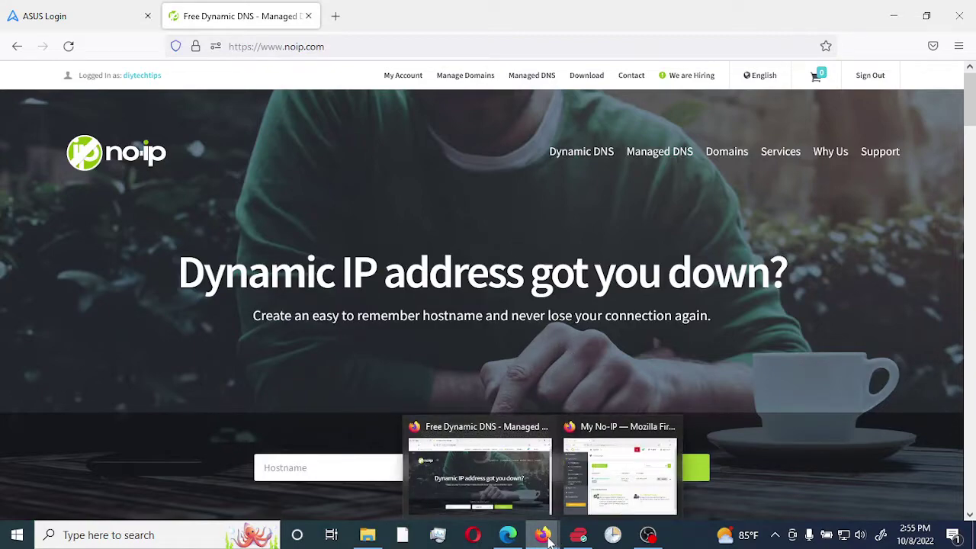
{"action": "left_click", "coordinate": [605, 478]}
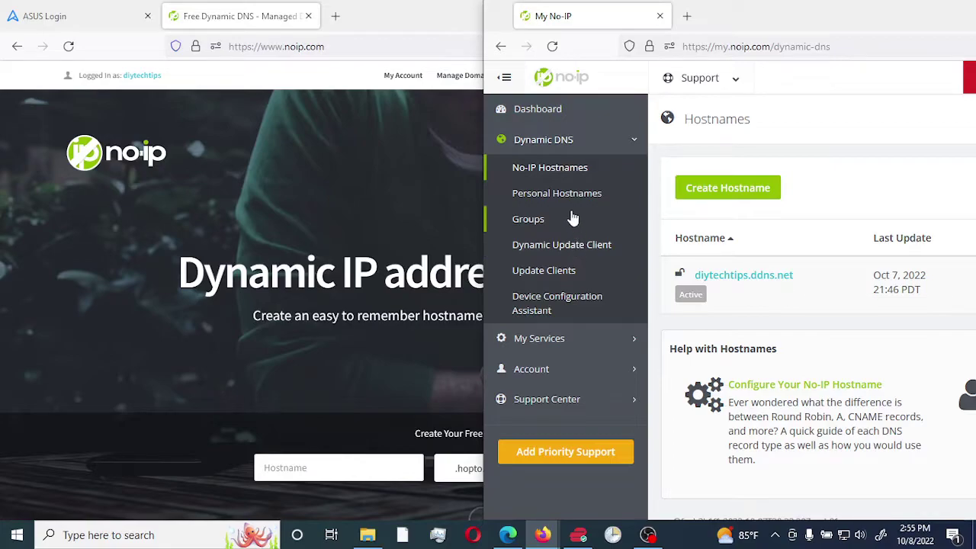
Log in to the RT-AC86U router with the admin username and its password
{"action": "left_click", "coordinate": [65, 21]}
{"action": "left_click", "coordinate": [65, 21]}
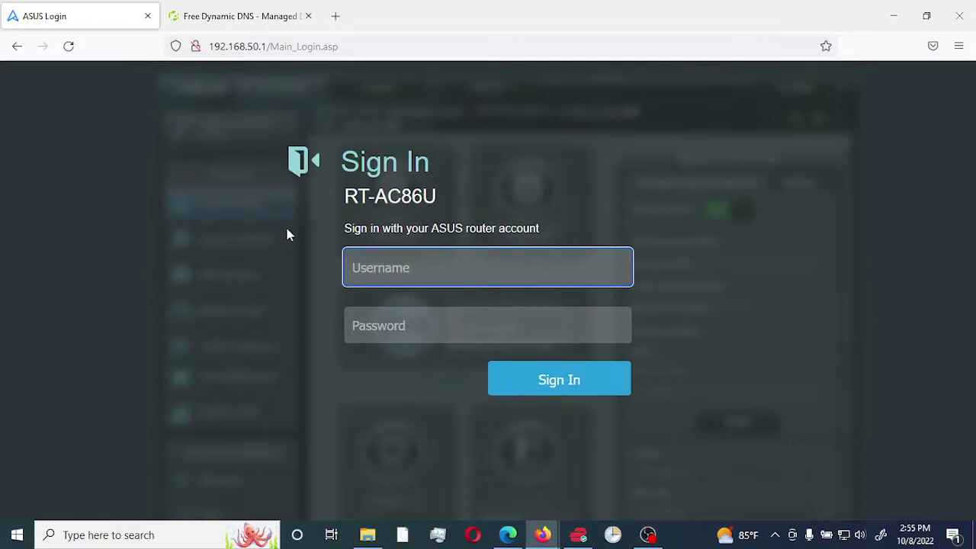
{"action": "type", "text": "admin"}
{"action": "key", "text": "Tab"}
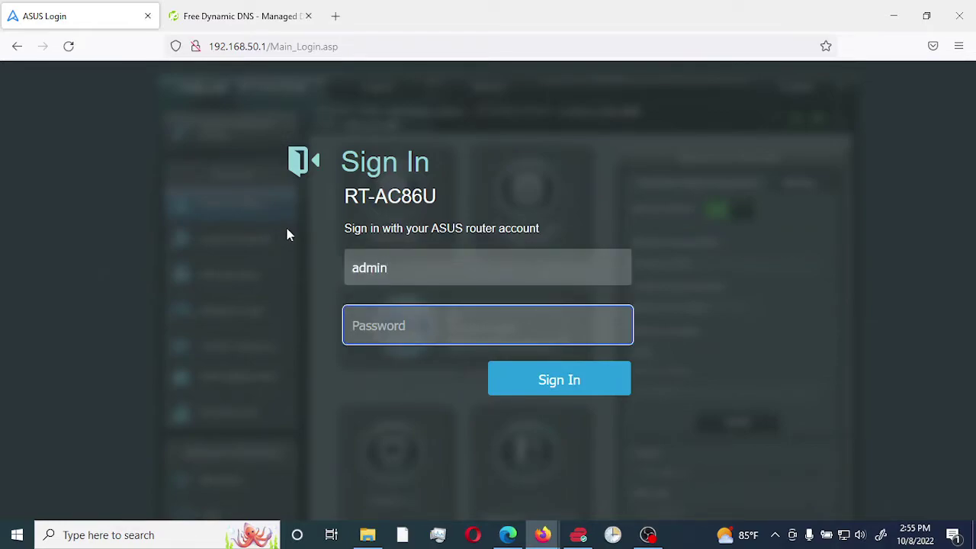
{"action": "type", "text": "*********"}
{"action": "key", "text": "Return"}
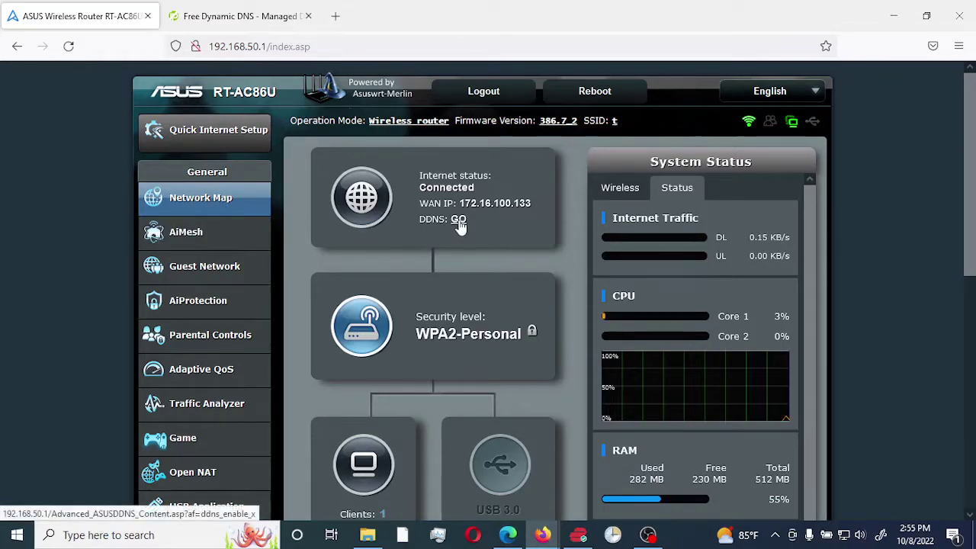
Go to Advanced Settings > WAN and open the DDNS tab
{"action": "scroll", "coordinate": [196, 307], "scroll_direction": "down", "scroll_amount": 4}
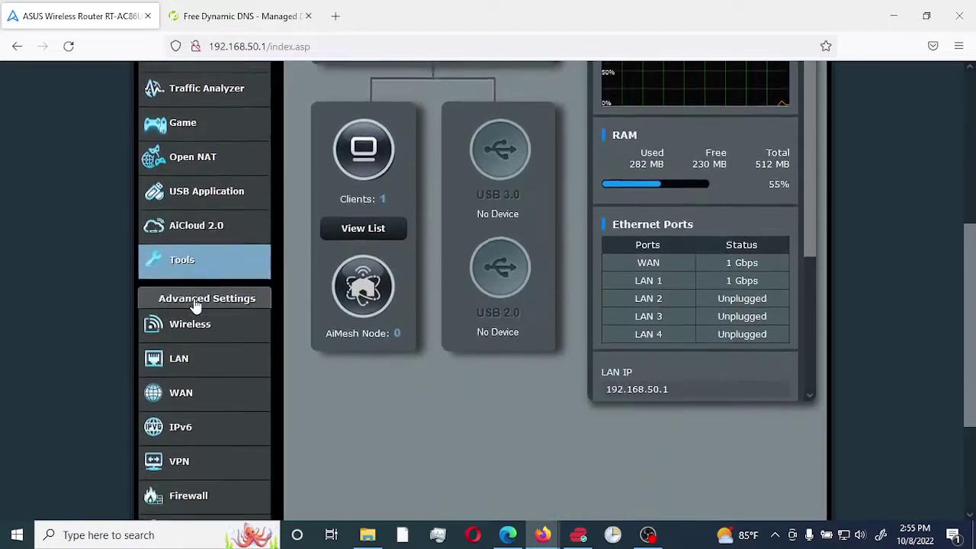
{"action": "scroll", "coordinate": [196, 304], "scroll_direction": "down", "scroll_amount": 2}
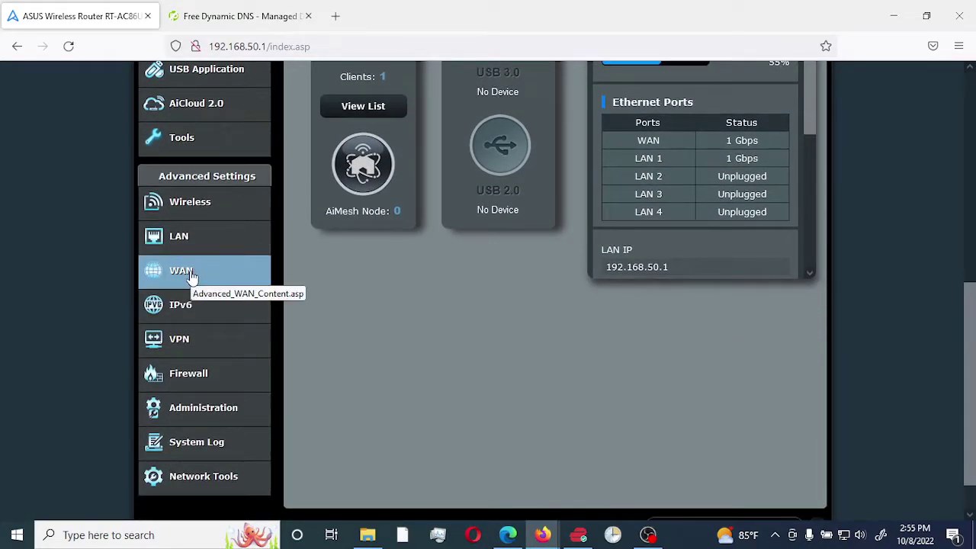
{"action": "left_click", "coordinate": [191, 274]}
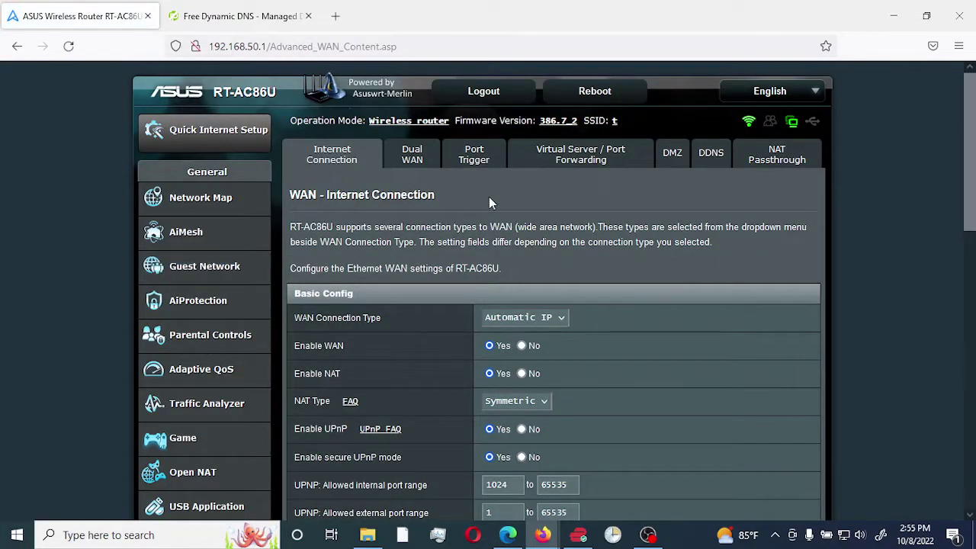
{"action": "left_click", "coordinate": [709, 160]}
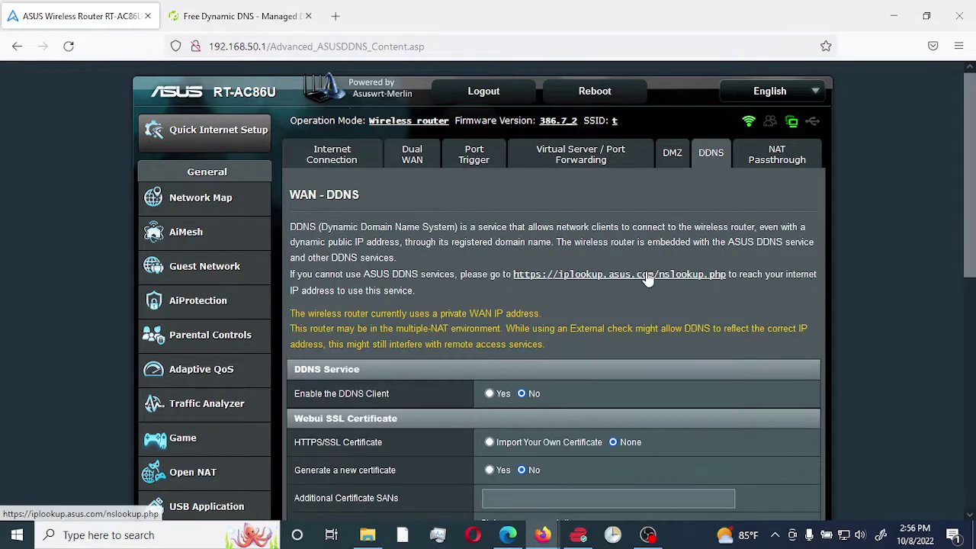
Set Enable the DDNS Client to Yes
{"action": "scroll", "coordinate": [647, 278], "scroll_direction": "down", "scroll_amount": 3}
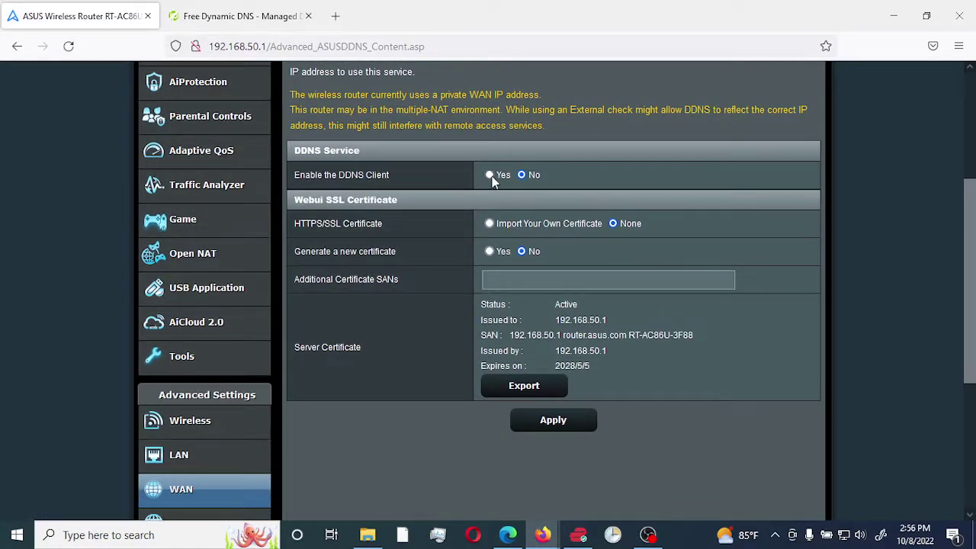
{"action": "scroll", "coordinate": [492, 180], "scroll_direction": "up", "scroll_amount": 1}
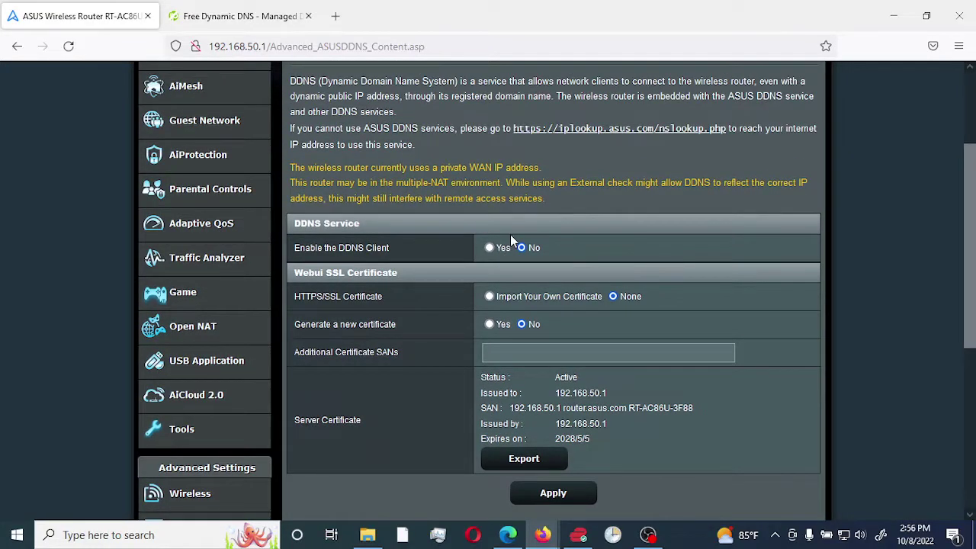
{"action": "scroll", "coordinate": [510, 234], "scroll_direction": "up", "scroll_amount": 1}
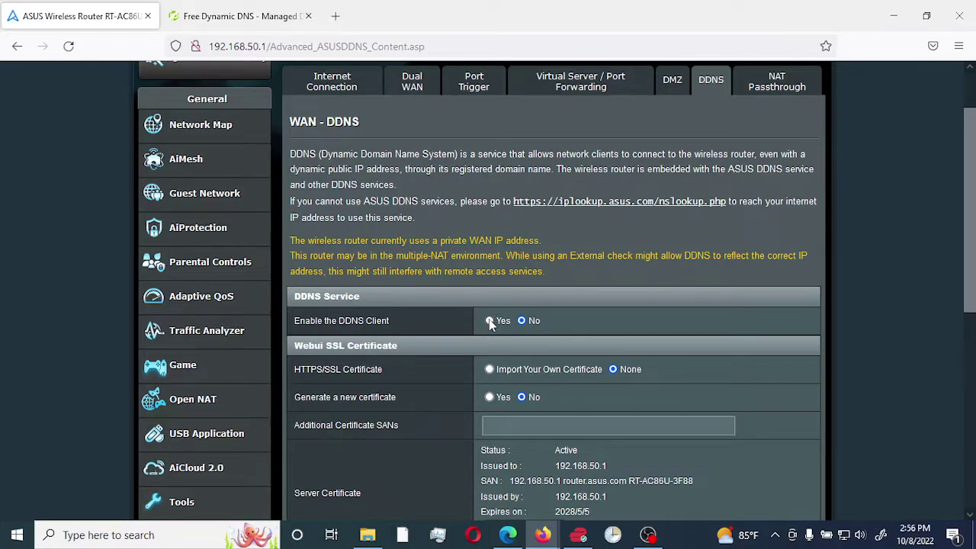
{"action": "left_click", "coordinate": [489, 321]}
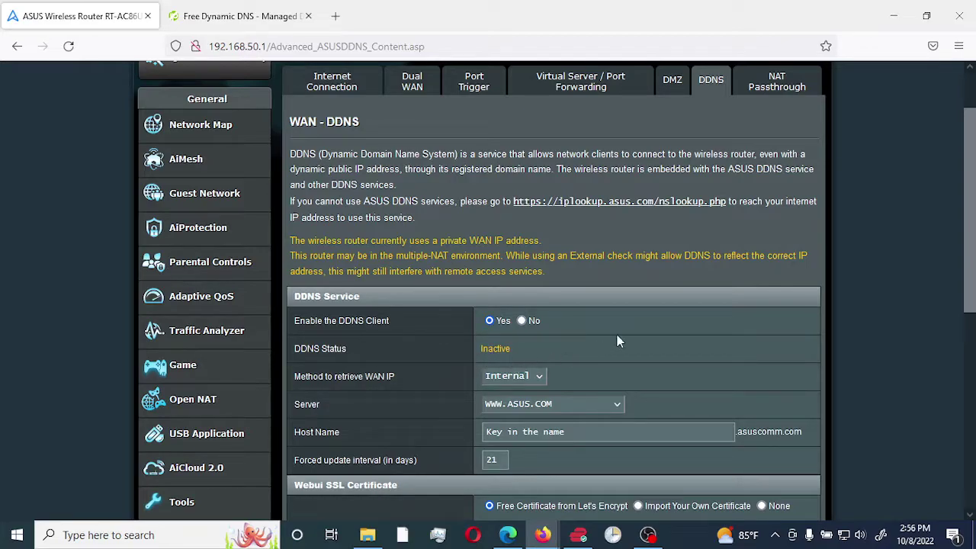
Set the WAN IP retrieval method to External, ahead of choosing the DDNS server
{"action": "scroll", "coordinate": [748, 334], "scroll_direction": "down", "scroll_amount": 1}
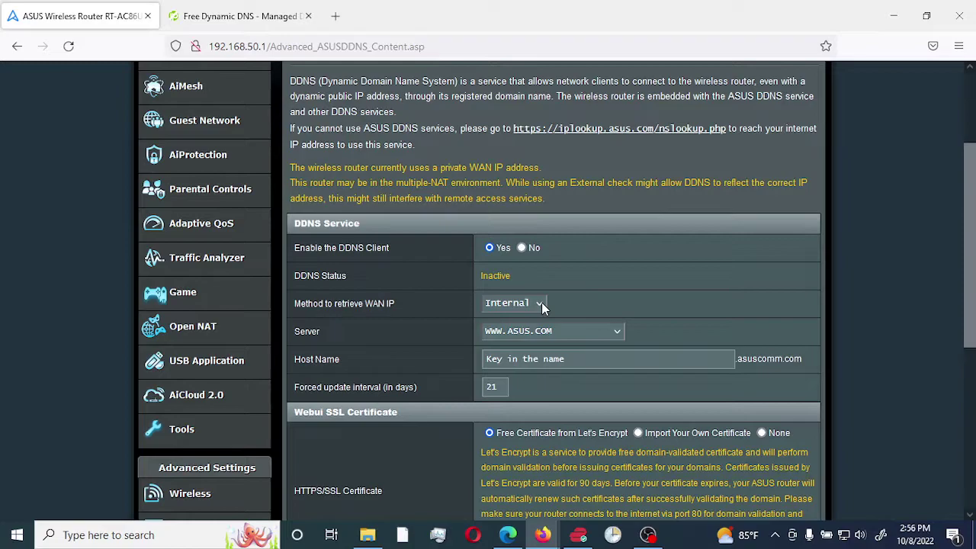
{"action": "left_click", "coordinate": [541, 302]}
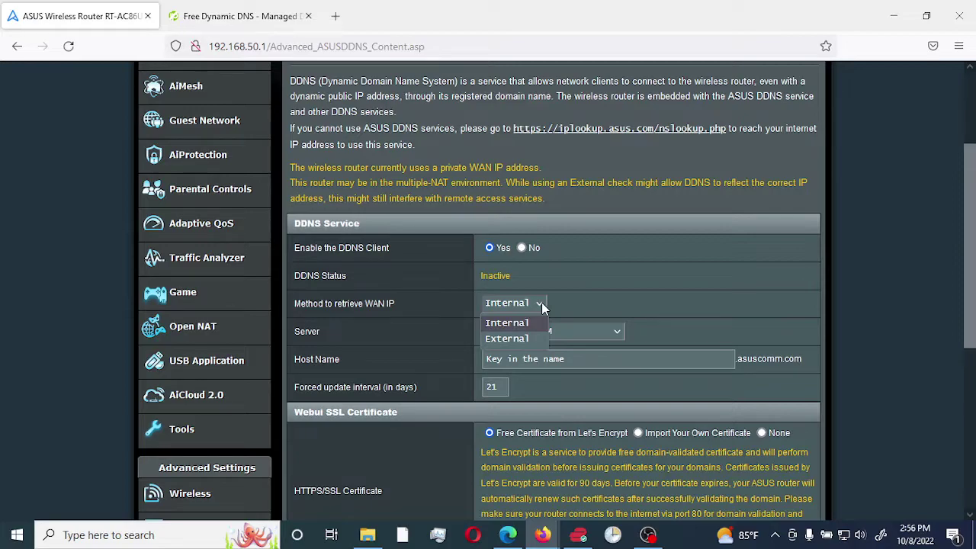
{"action": "left_click", "coordinate": [513, 338]}
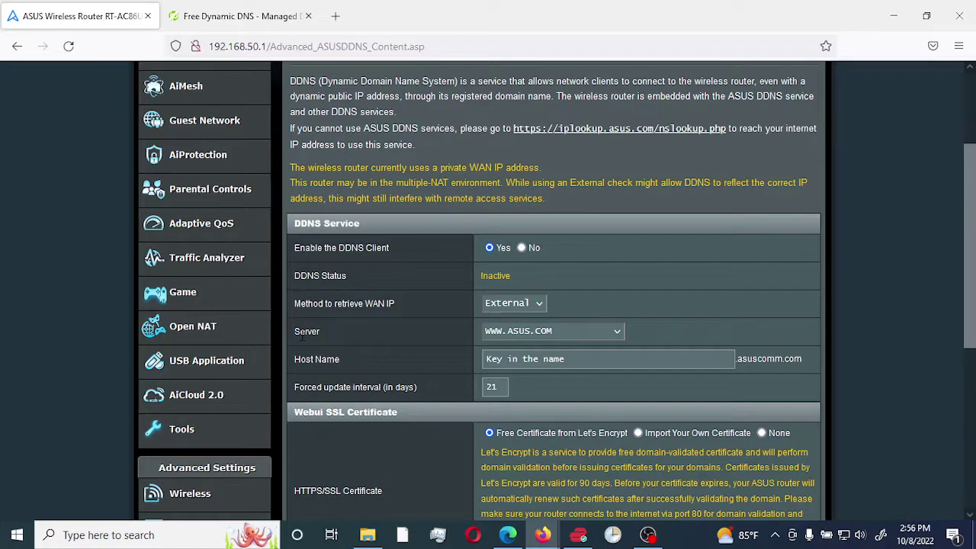
{"action": "left_click", "coordinate": [617, 334]}
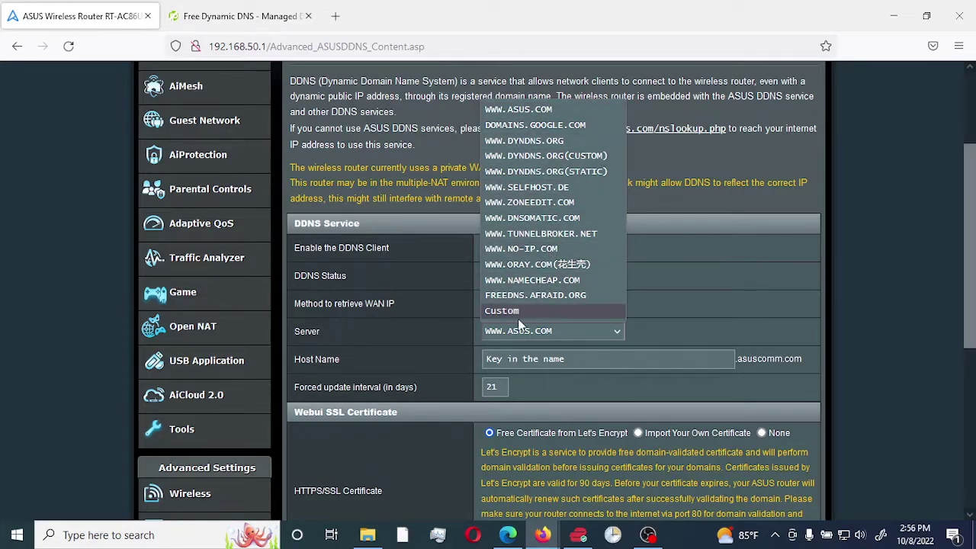
{"action": "left_click", "coordinate": [530, 248]}
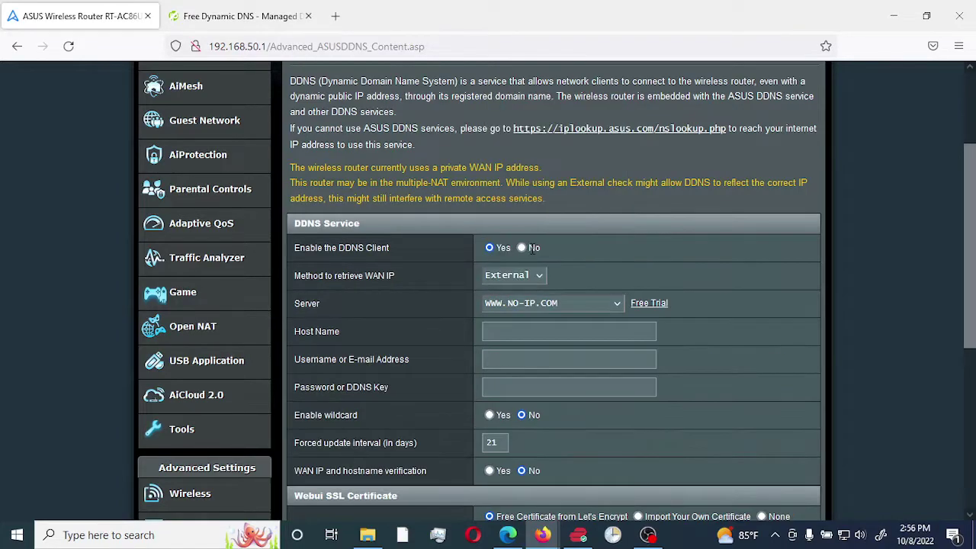
{"action": "left_click", "coordinate": [521, 333]}
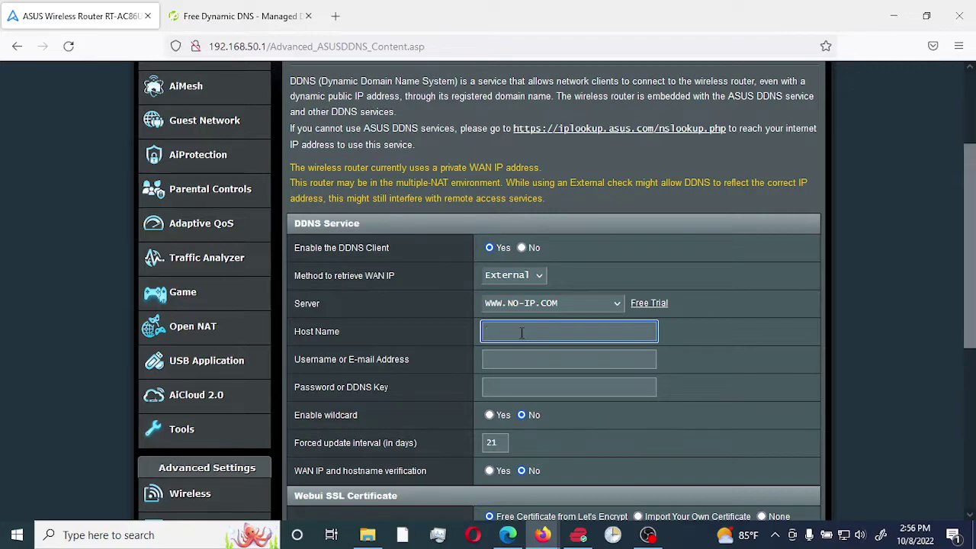
{"action": "type", "text": "diy"}
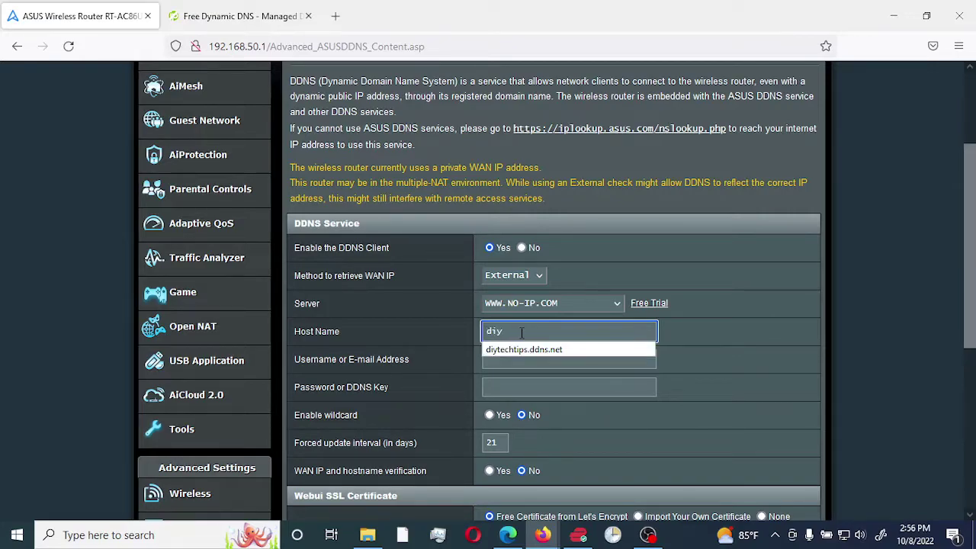
{"action": "type", "text": "techtips.ddns.net"}
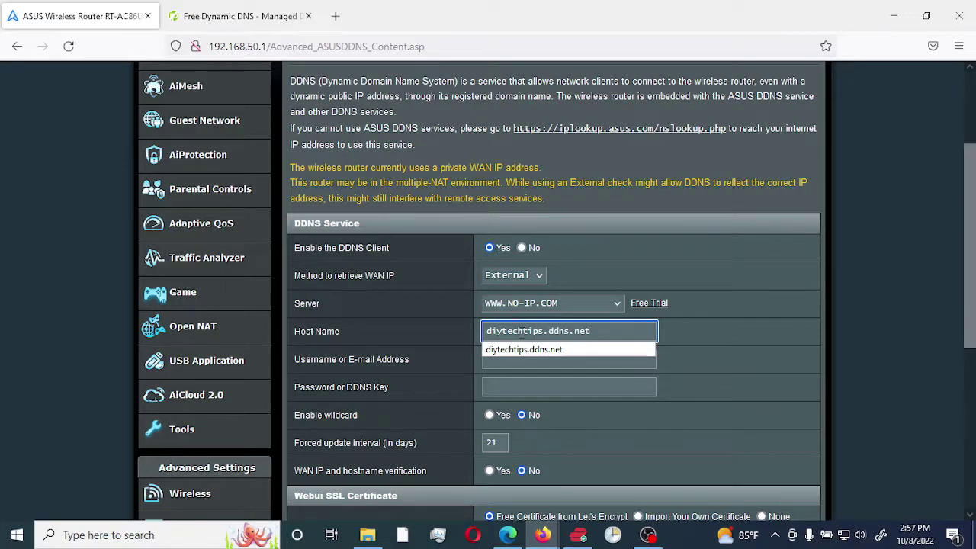
{"action": "left_click", "coordinate": [708, 330]}
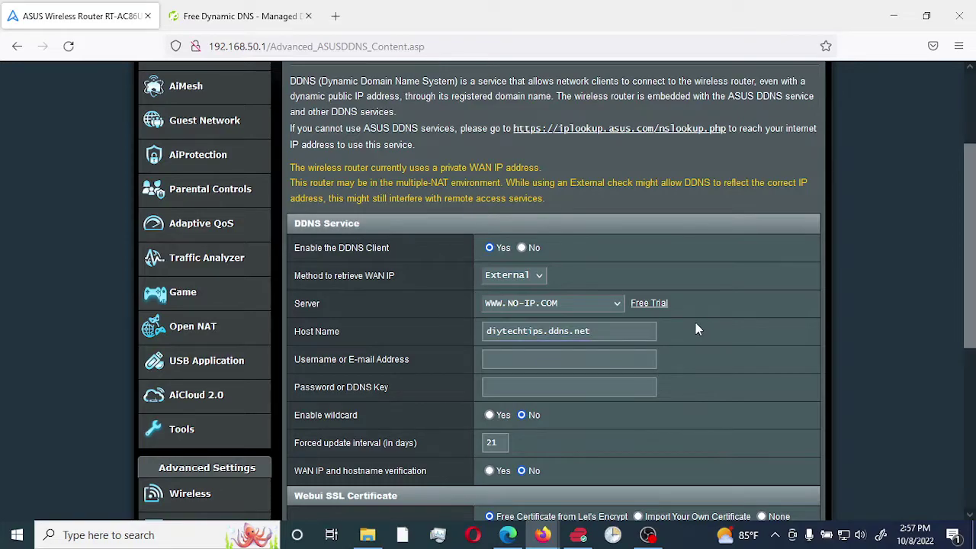
Fill in the No-IP account username and the password or DDNS key
{"action": "left_click", "coordinate": [513, 357]}
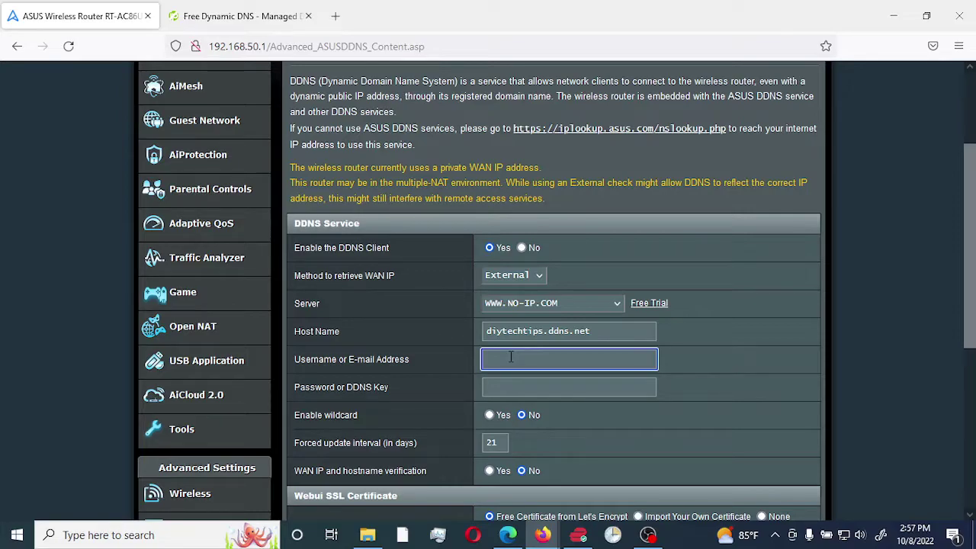
{"action": "type", "text": "diytechtips"}
{"action": "left_click", "coordinate": [513, 387]}
{"action": "type", "text": "•••••••"}
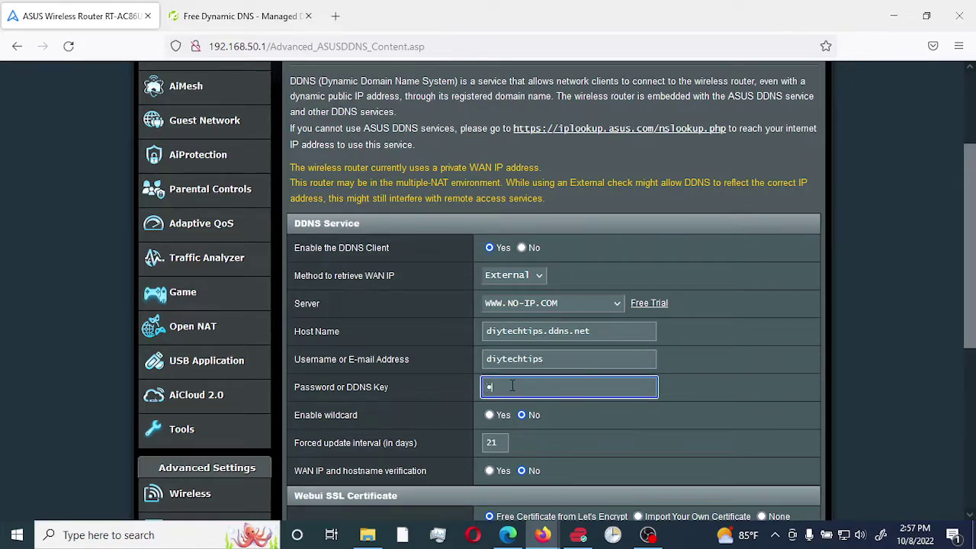
{"action": "type", "text": "•••••••••"}
{"action": "scroll", "coordinate": [654, 321], "scroll_direction": "down", "scroll_amount": 2}
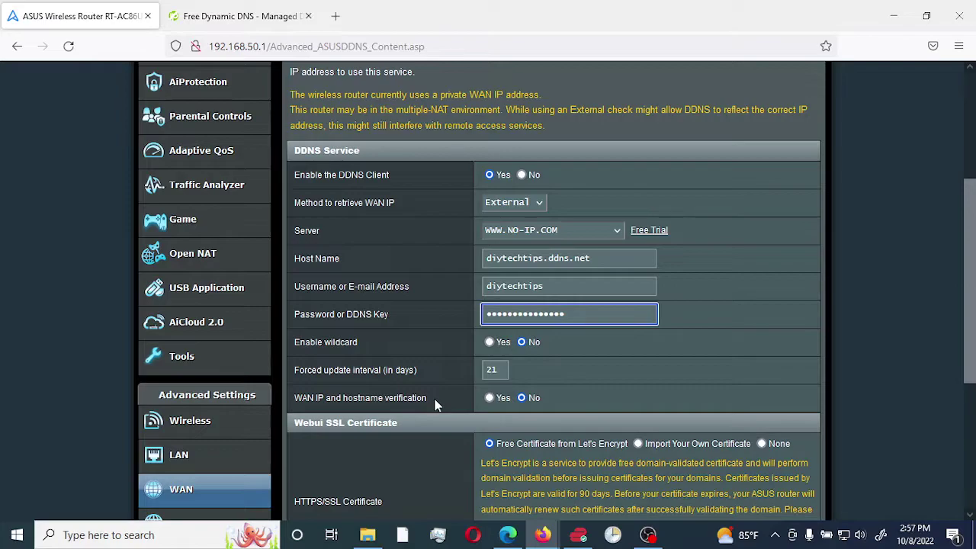
Set the forced update interval to 1 day and the HTTPS/SSL certificate to None
{"action": "left_click", "coordinate": [496, 370]}
{"action": "double_click", "coordinate": [496, 370]}
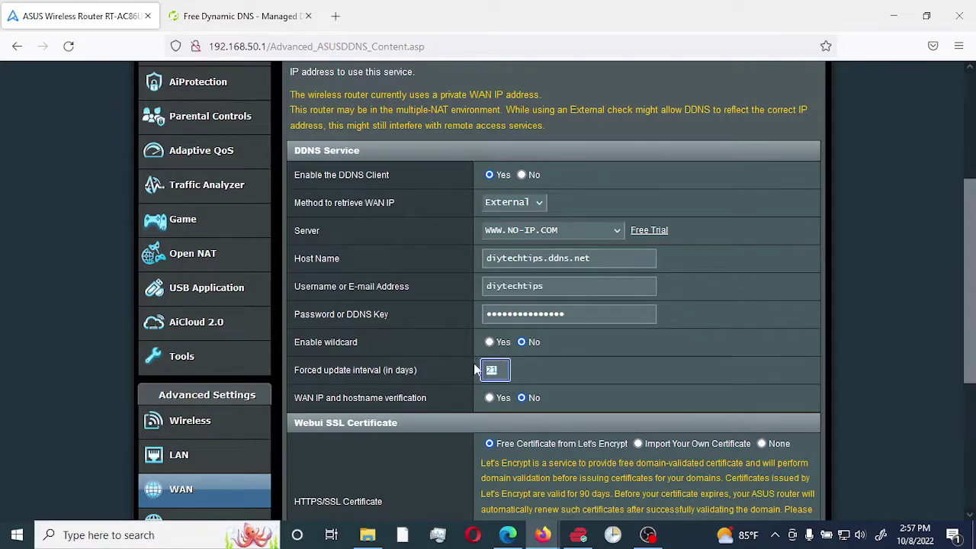
{"action": "type", "text": "1"}
{"action": "left_click", "coordinate": [599, 372]}
{"action": "scroll", "coordinate": [790, 329], "scroll_direction": "down", "scroll_amount": 2}
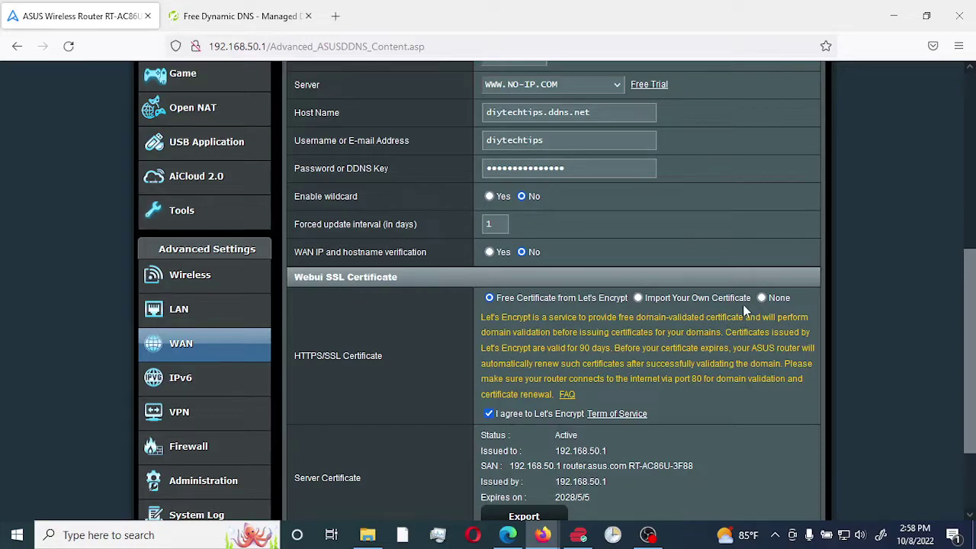
{"action": "left_click", "coordinate": [761, 298]}
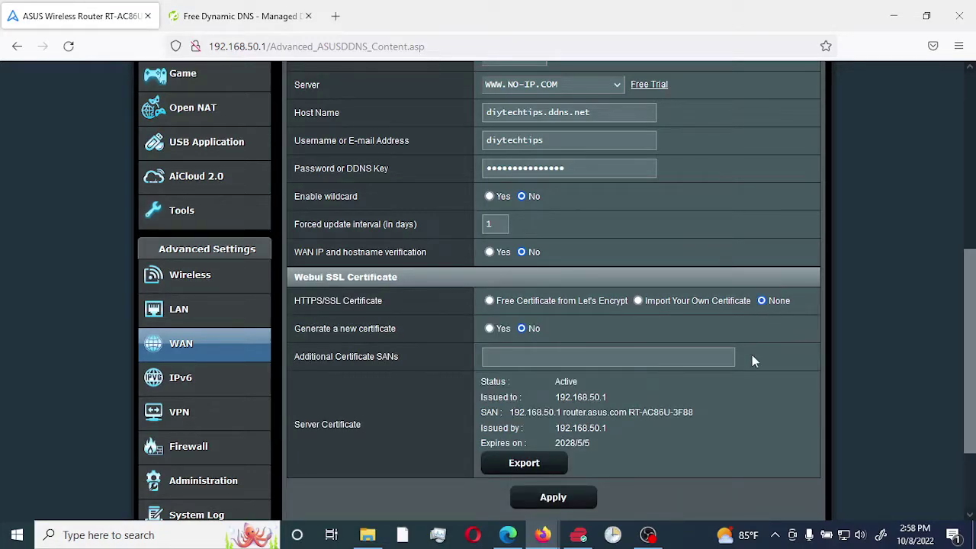
Apply the No-IP DDNS settings, cancel the resend prompt, and go back to Network Map
{"action": "left_click", "coordinate": [552, 497]}
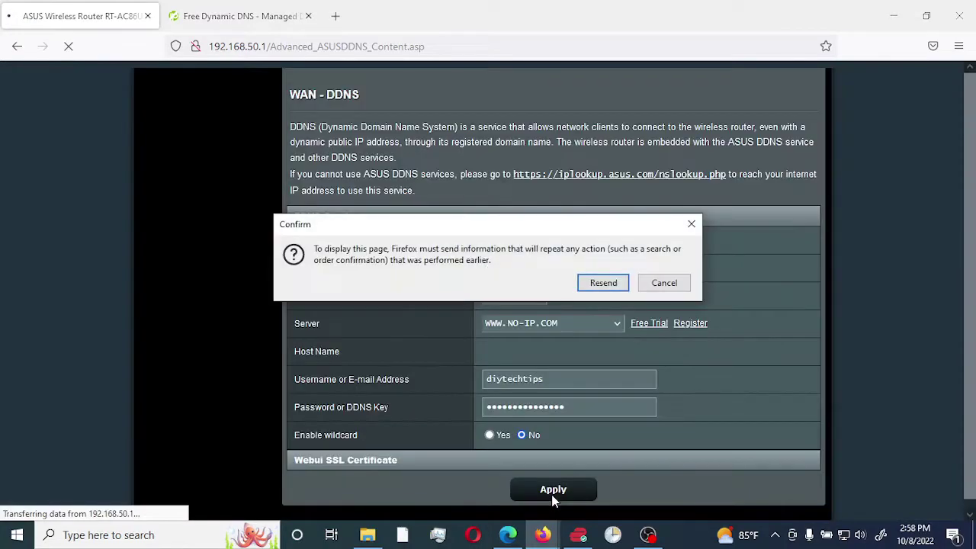
{"action": "left_click", "coordinate": [664, 289]}
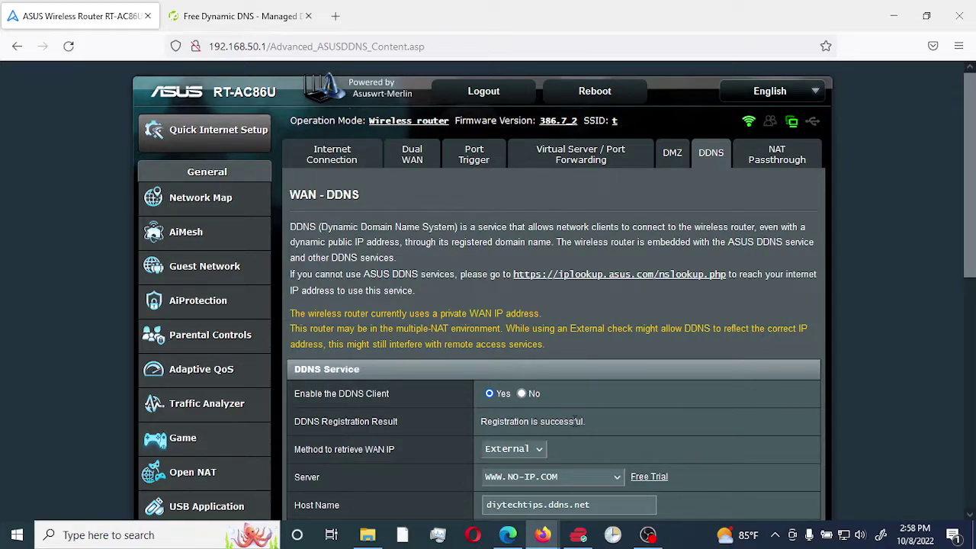
{"action": "left_click", "coordinate": [201, 199]}
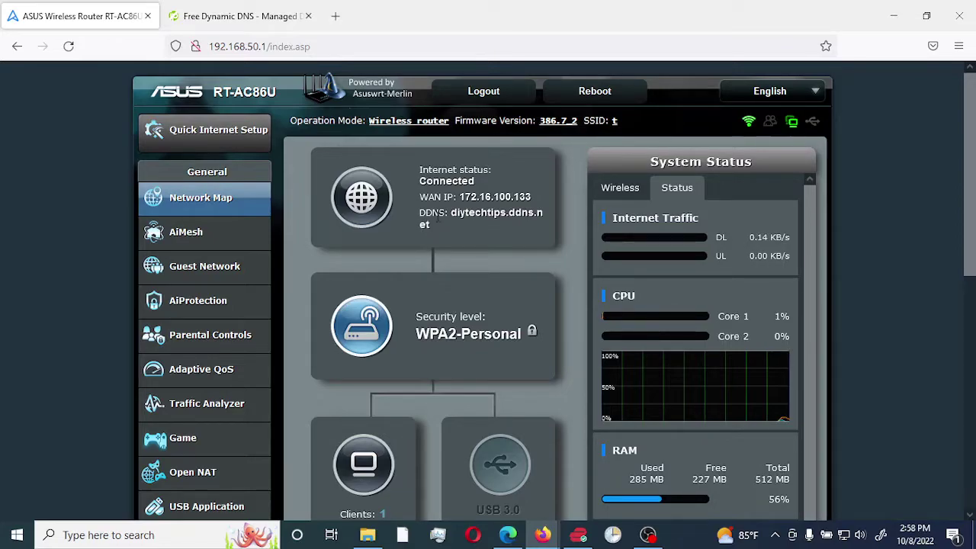
{"action": "scroll", "coordinate": [503, 244], "scroll_direction": "down", "scroll_amount": 5}
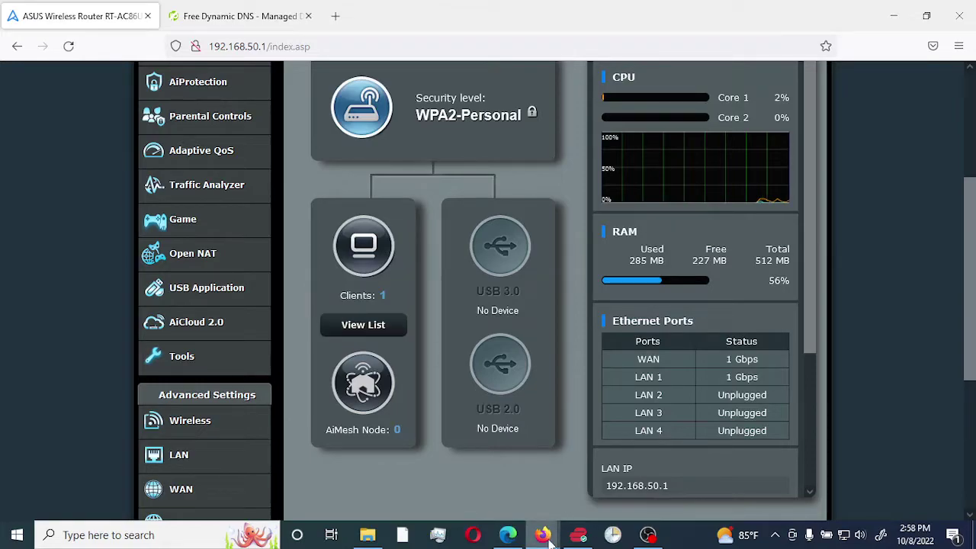
{"action": "mouse_move", "coordinate": [545, 537]}
{"action": "left_click", "coordinate": [604, 500]}
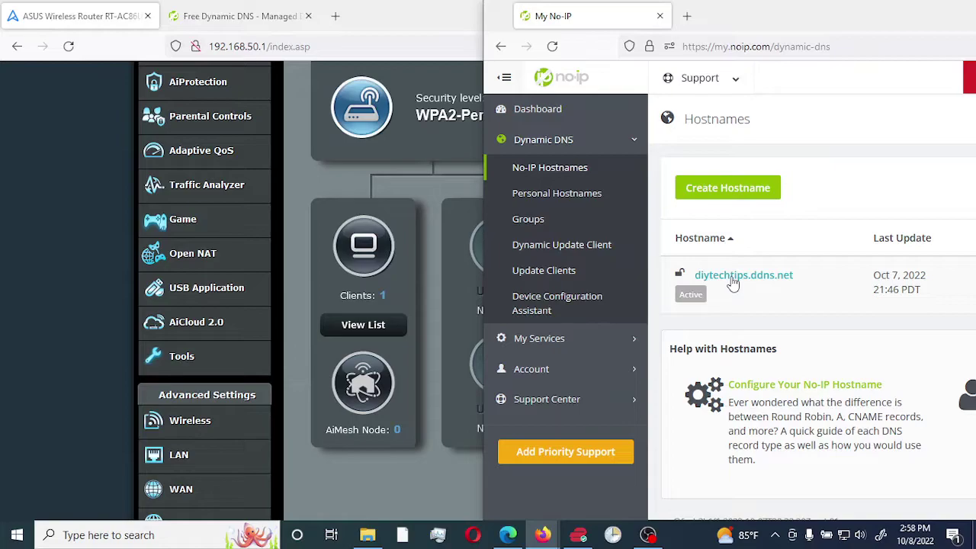
{"action": "left_click", "coordinate": [65, 229]}
{"action": "scroll", "coordinate": [70, 221], "scroll_direction": "down", "scroll_amount": 2}
{"action": "scroll", "coordinate": [73, 224], "scroll_direction": "down", "scroll_amount": 1}
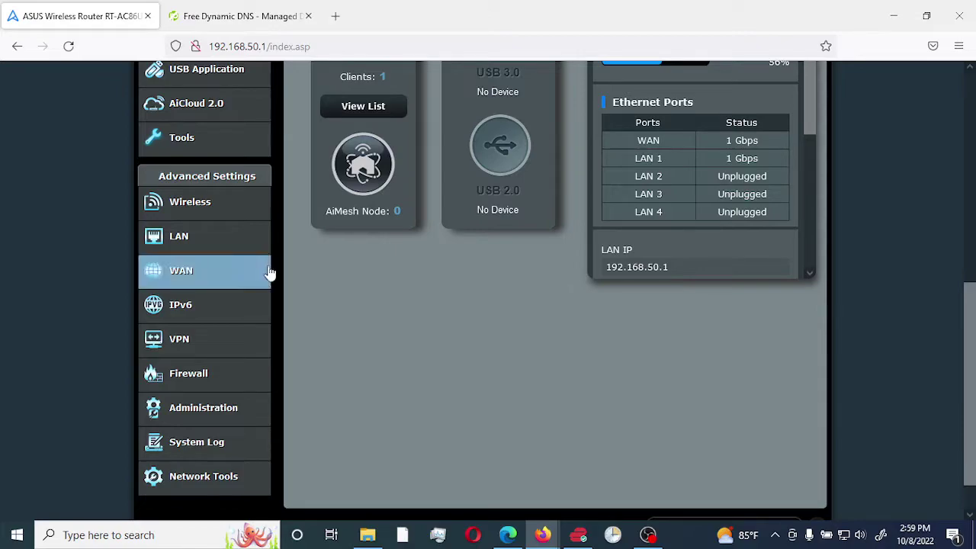
Look over WAN's Virtual Server / Port Forwarding tab, then return to Network Map
{"action": "left_click", "coordinate": [182, 277]}
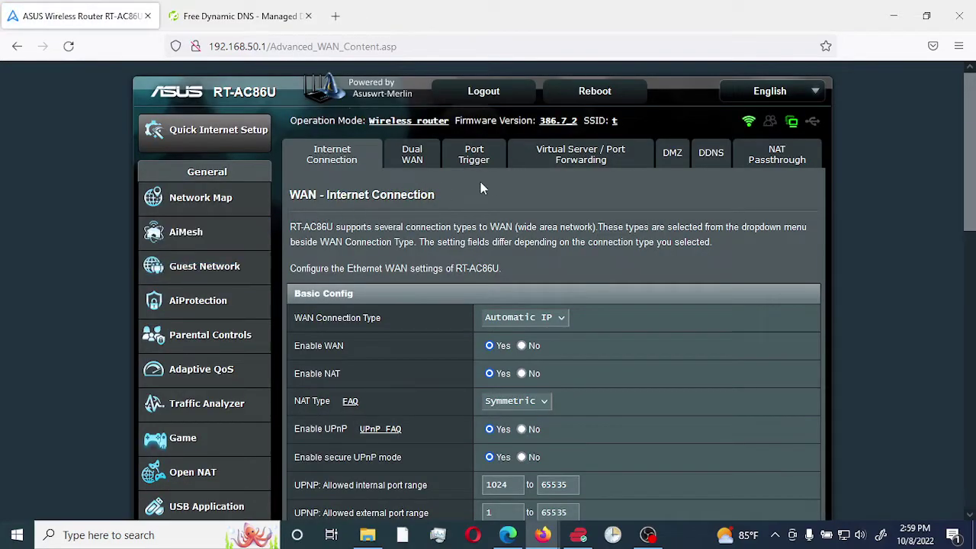
{"action": "left_click", "coordinate": [592, 159]}
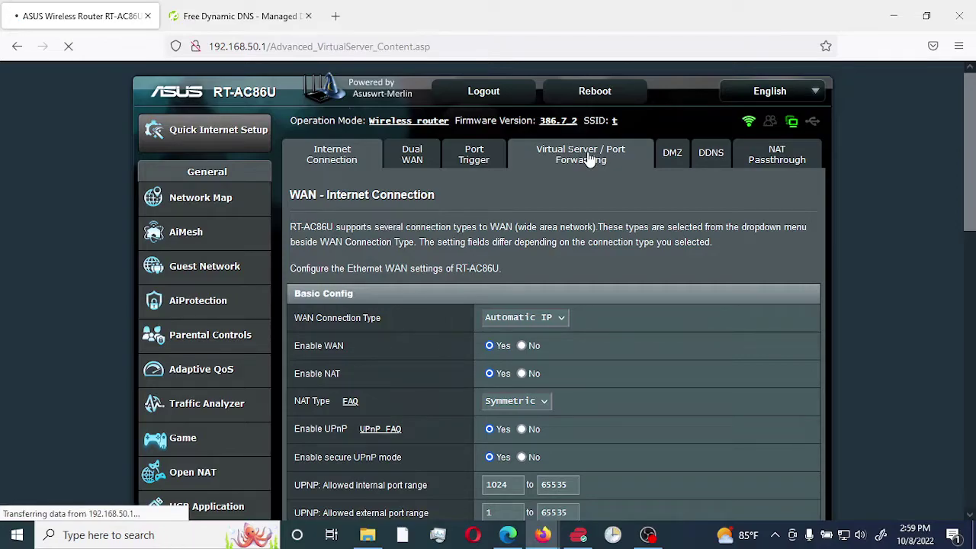
{"action": "scroll", "coordinate": [599, 276], "scroll_direction": "down", "scroll_amount": 1}
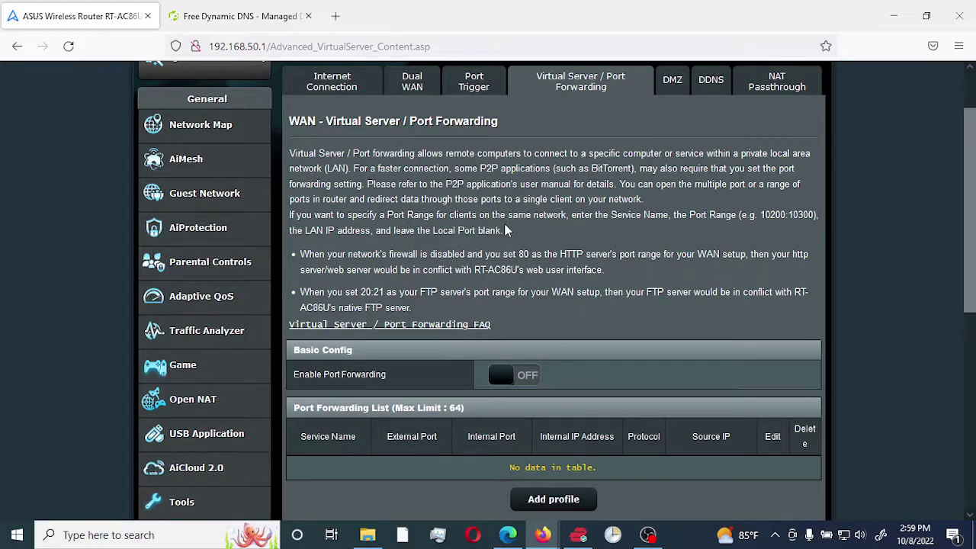
{"action": "scroll", "coordinate": [495, 238], "scroll_direction": "up", "scroll_amount": 2}
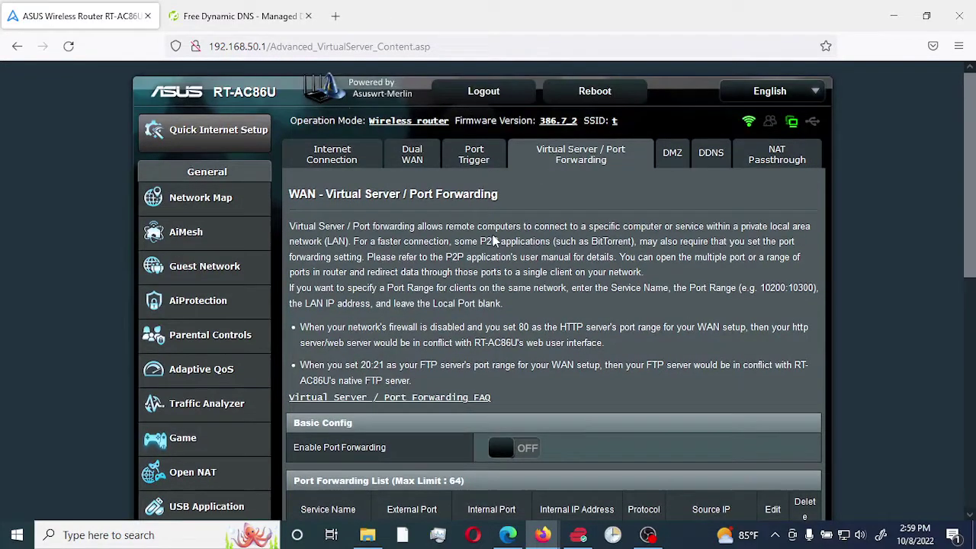
{"action": "left_click", "coordinate": [196, 203]}
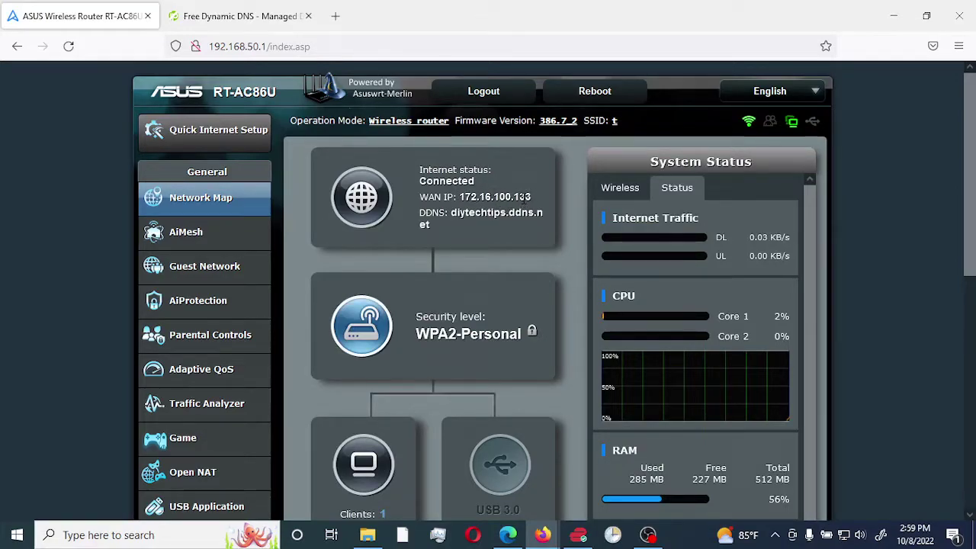
{"action": "scroll", "coordinate": [532, 205], "scroll_direction": "down", "scroll_amount": 4}
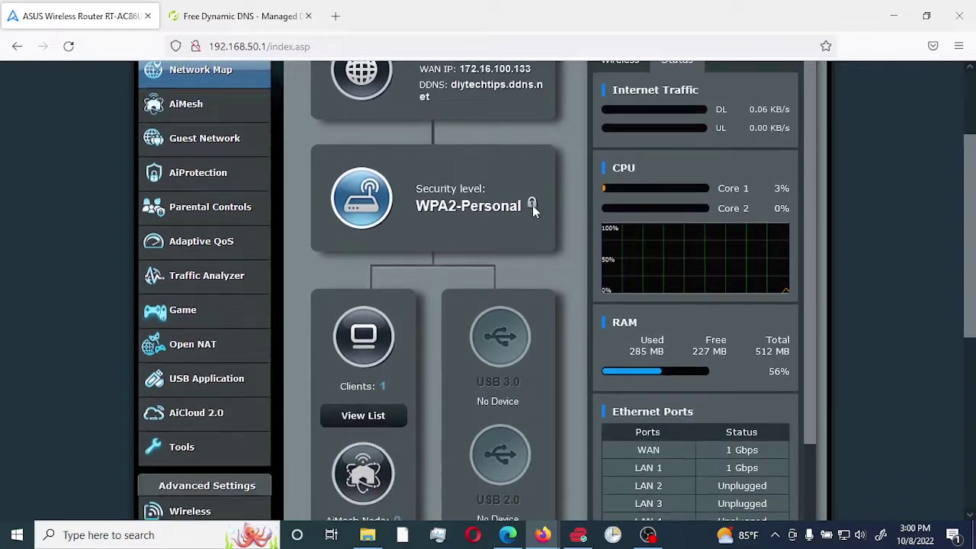
{"action": "scroll", "coordinate": [532, 205], "scroll_direction": "down", "scroll_amount": 2}
{"action": "left_click", "coordinate": [190, 277]}
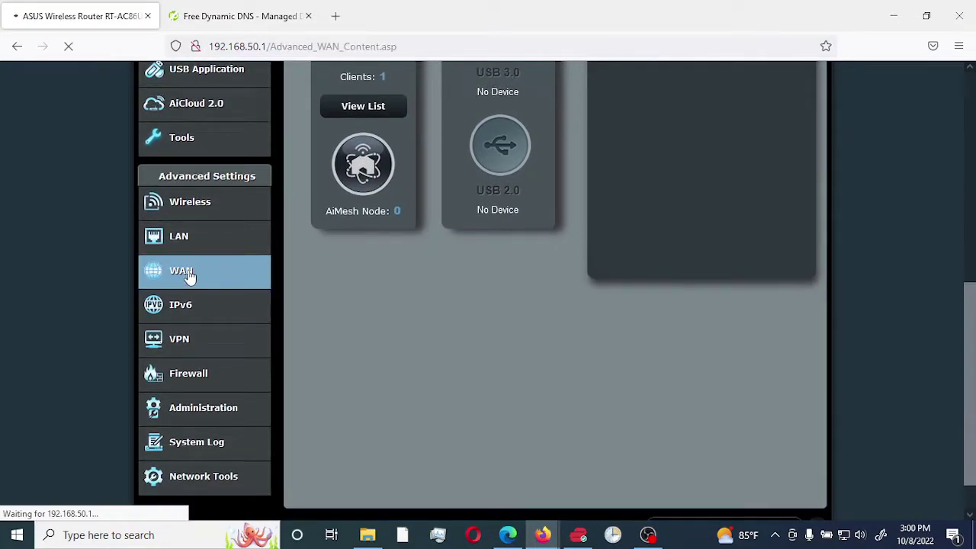
{"action": "left_click", "coordinate": [569, 165]}
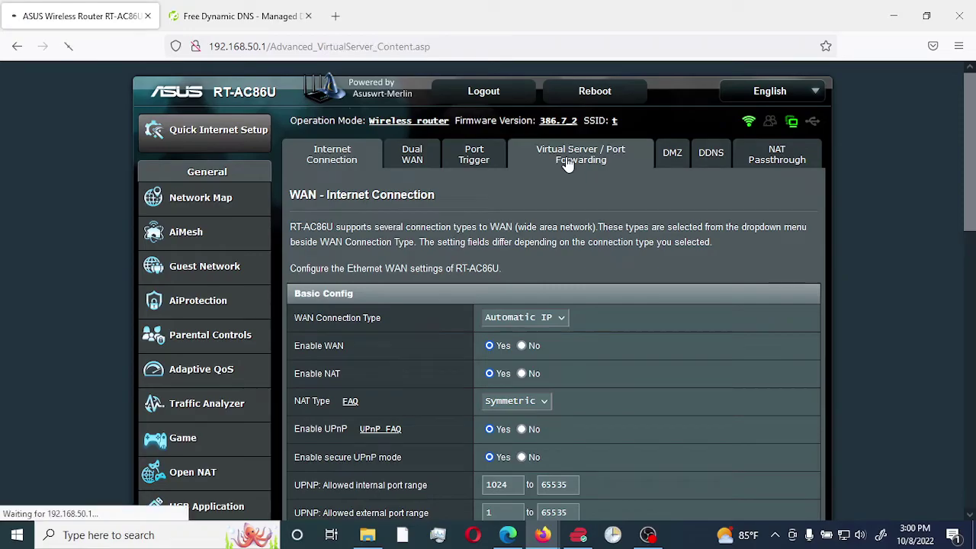
{"action": "scroll", "coordinate": [577, 261], "scroll_direction": "down", "scroll_amount": 3}
{"action": "scroll", "coordinate": [574, 333], "scroll_direction": "up", "scroll_amount": 2}
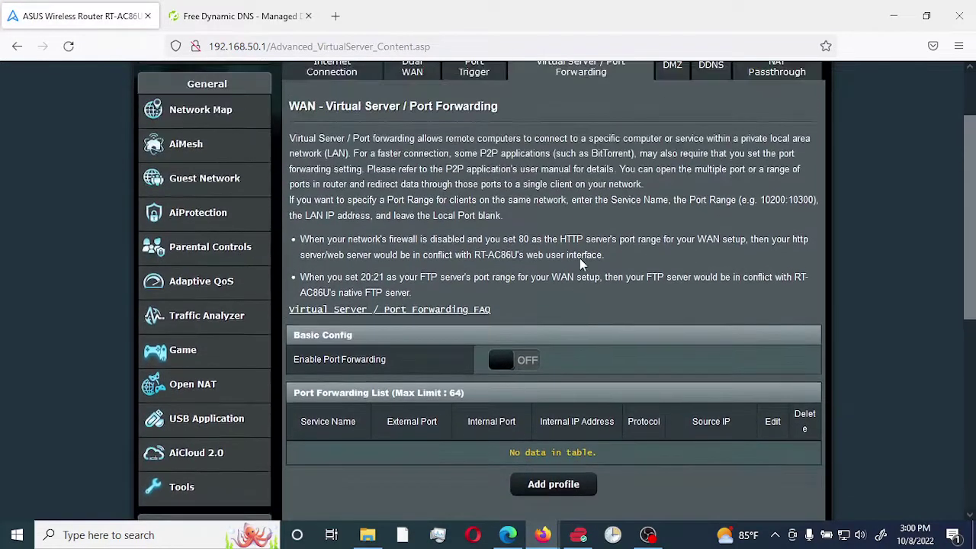
Turn Enable Port Forwarding on and start a new forwarding profile
{"action": "left_click", "coordinate": [514, 375]}
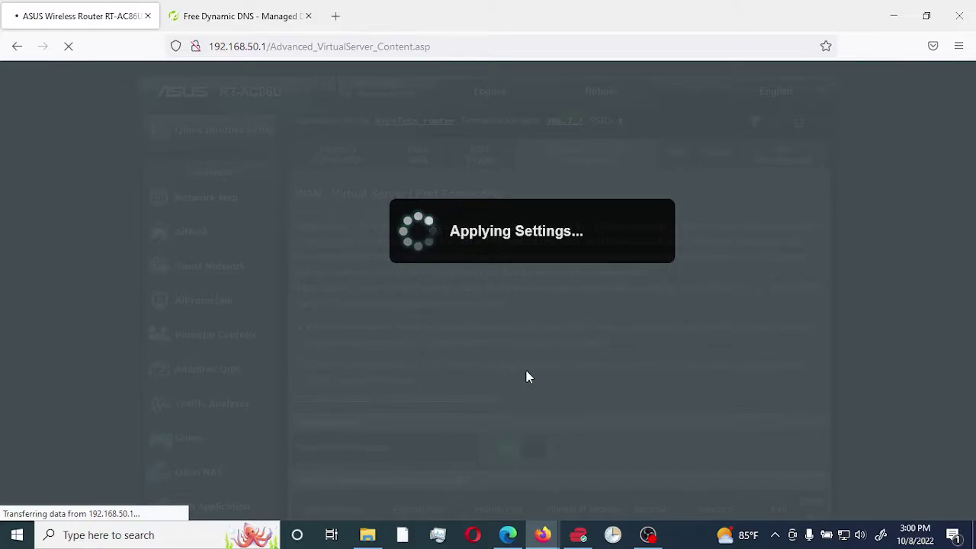
{"action": "scroll", "coordinate": [595, 376], "scroll_direction": "down", "scroll_amount": 3}
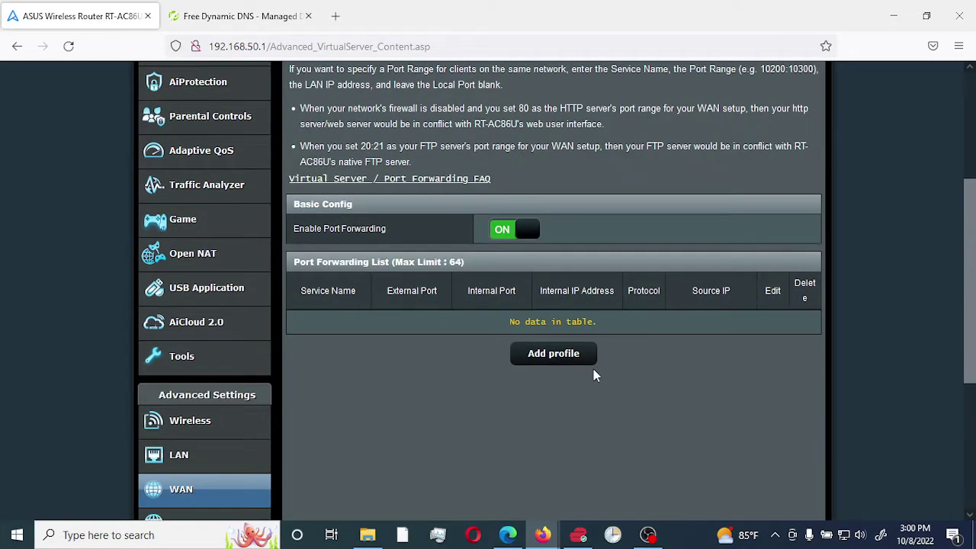
{"action": "scroll", "coordinate": [593, 368], "scroll_direction": "up", "scroll_amount": 1}
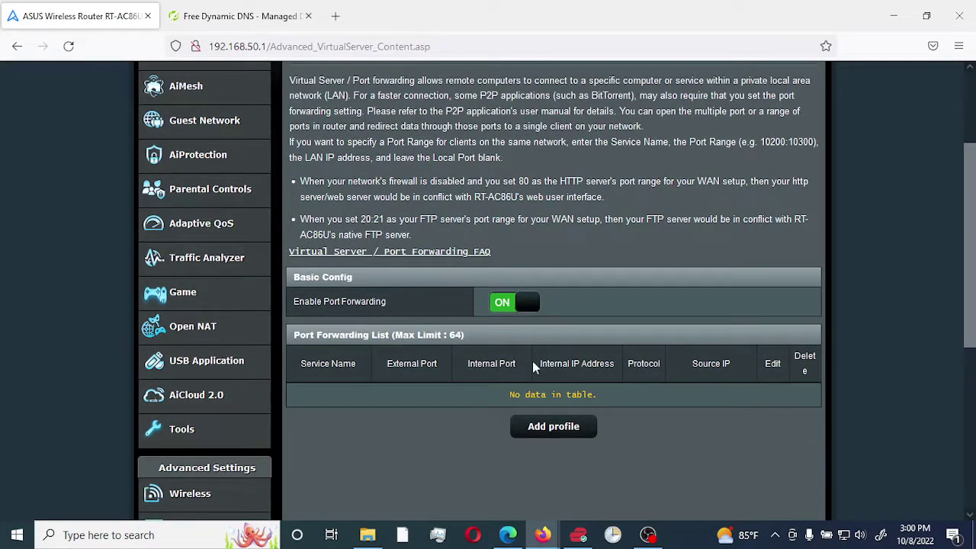
{"action": "left_click", "coordinate": [551, 431]}
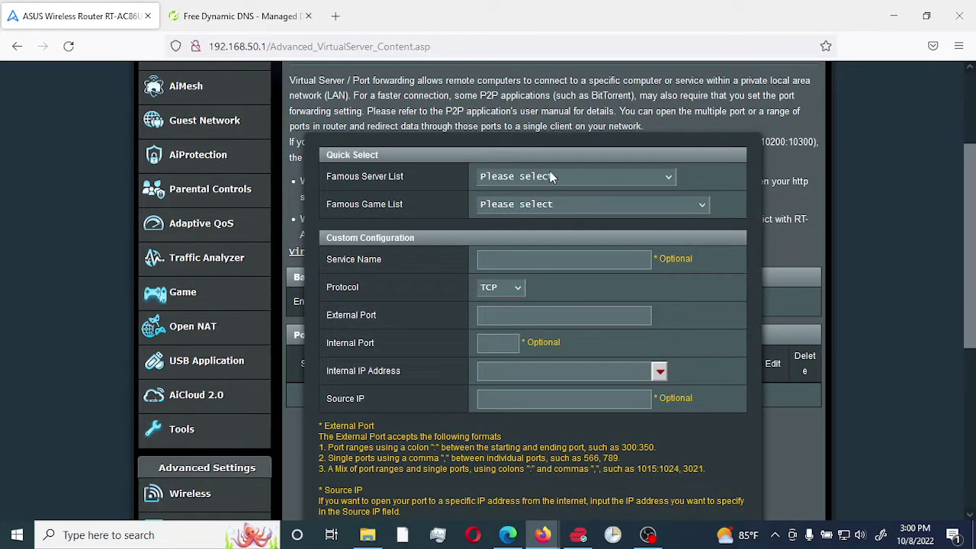
Skip the presets, name the rule 'REMOTE DESKTP CONNECTION' and set Protocol to BOTH
{"action": "left_click", "coordinate": [588, 177]}
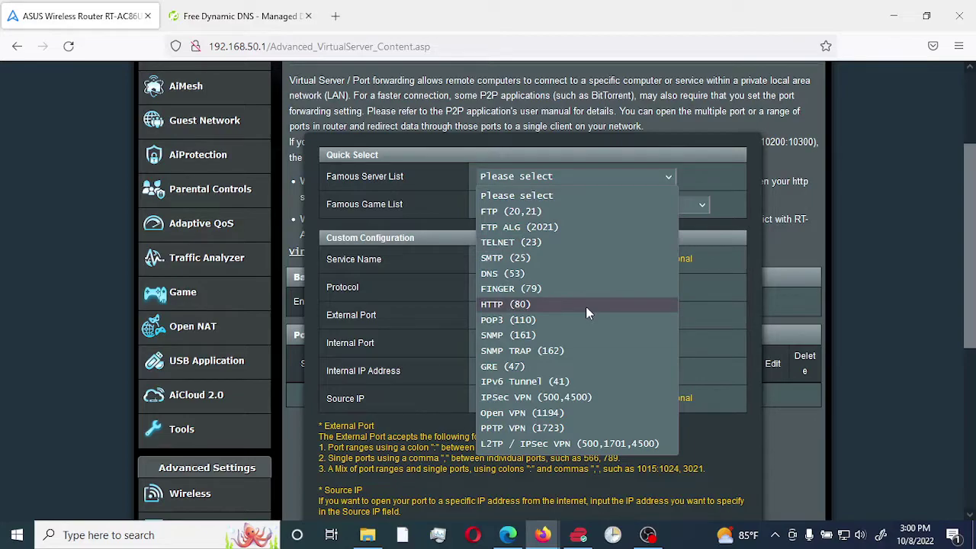
{"action": "left_click", "coordinate": [720, 178]}
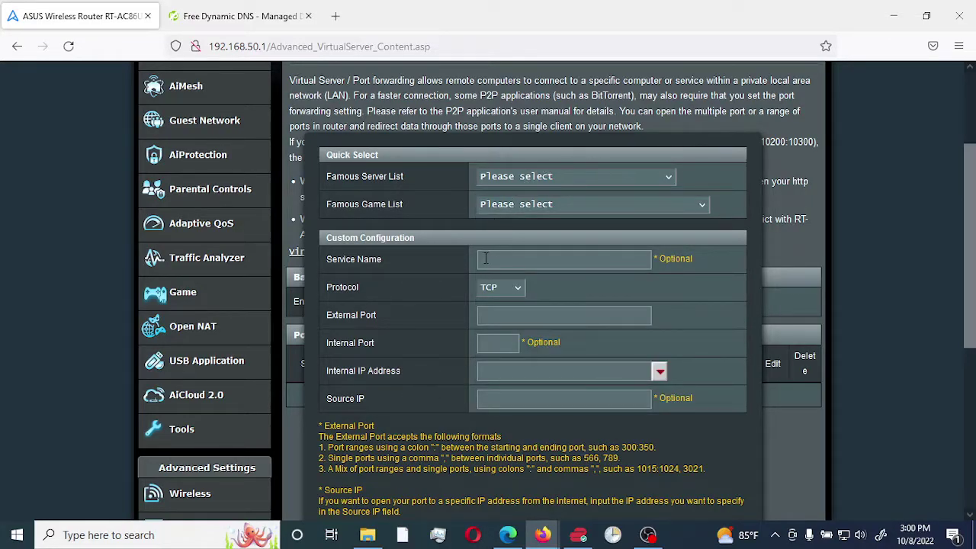
{"action": "left_click", "coordinate": [515, 262]}
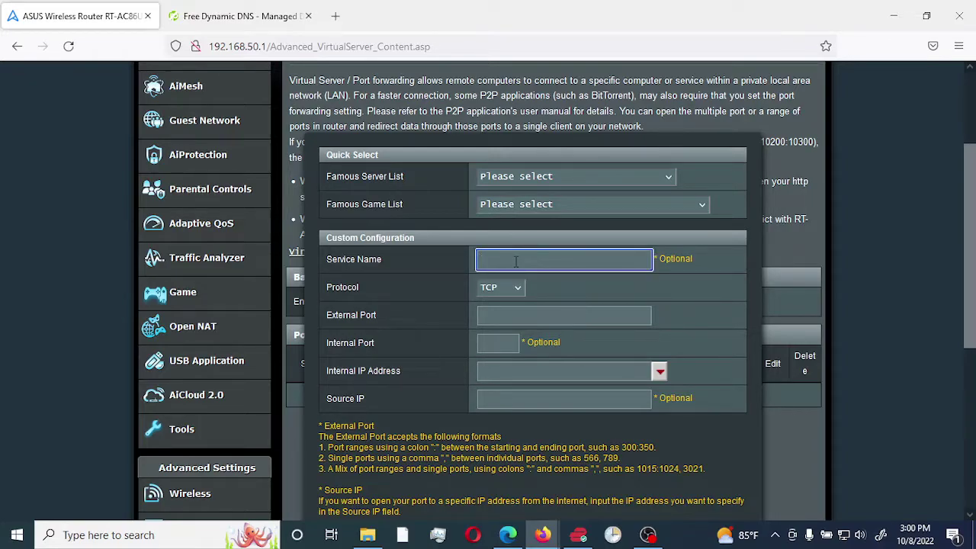
{"action": "type", "text": "REMOTE DESKTP CONNECTION"}
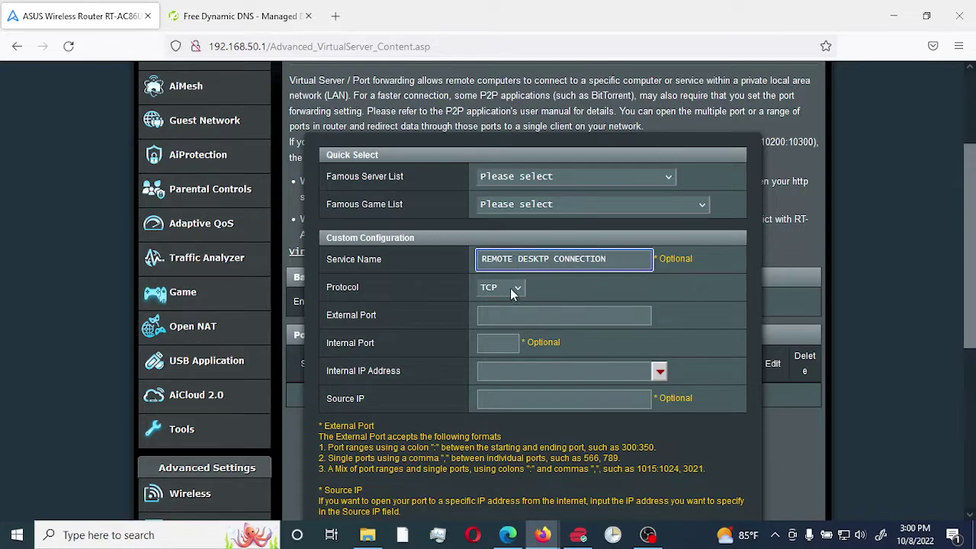
{"action": "left_click", "coordinate": [517, 294]}
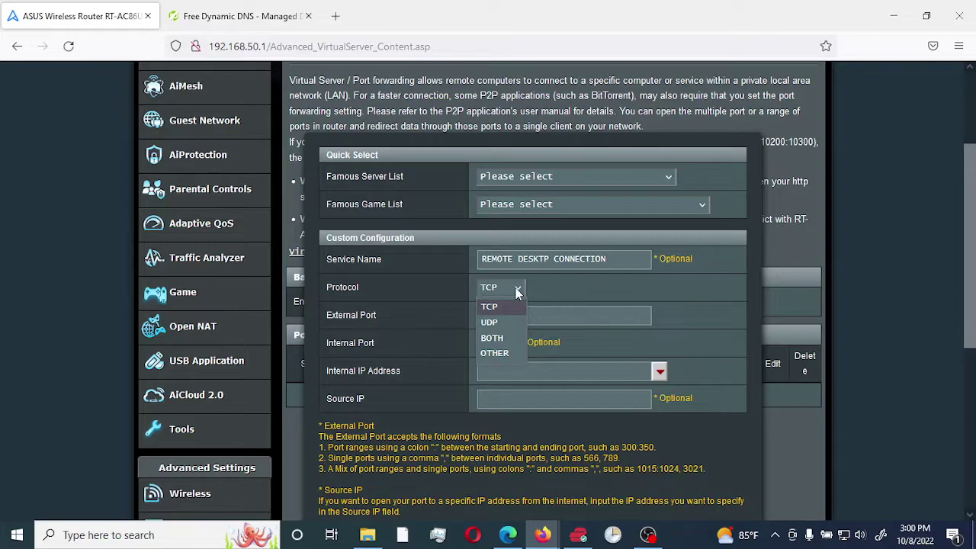
{"action": "left_click", "coordinate": [492, 339]}
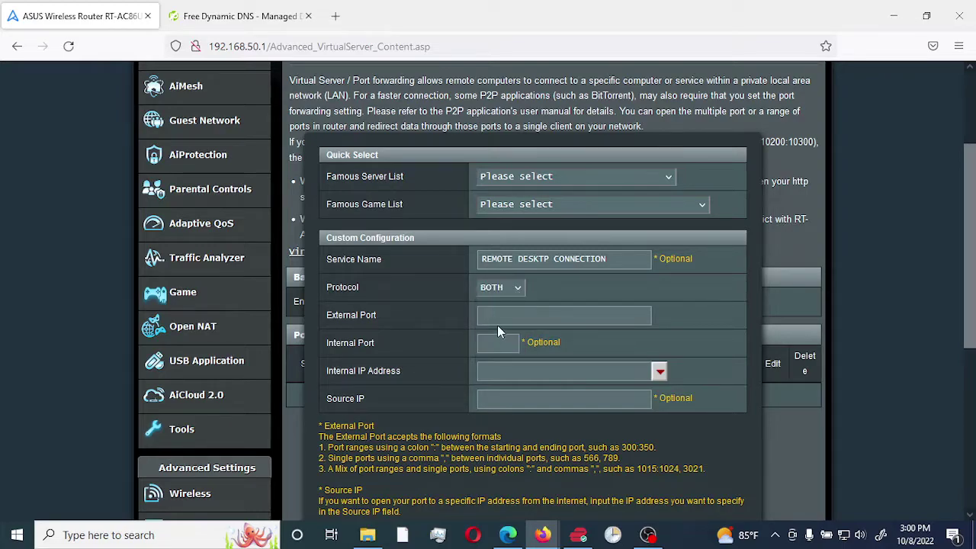
Forward external port 3389 to port 3389 on the Dell computer (192.168.50.100) and save the rule
{"action": "left_click", "coordinate": [499, 317]}
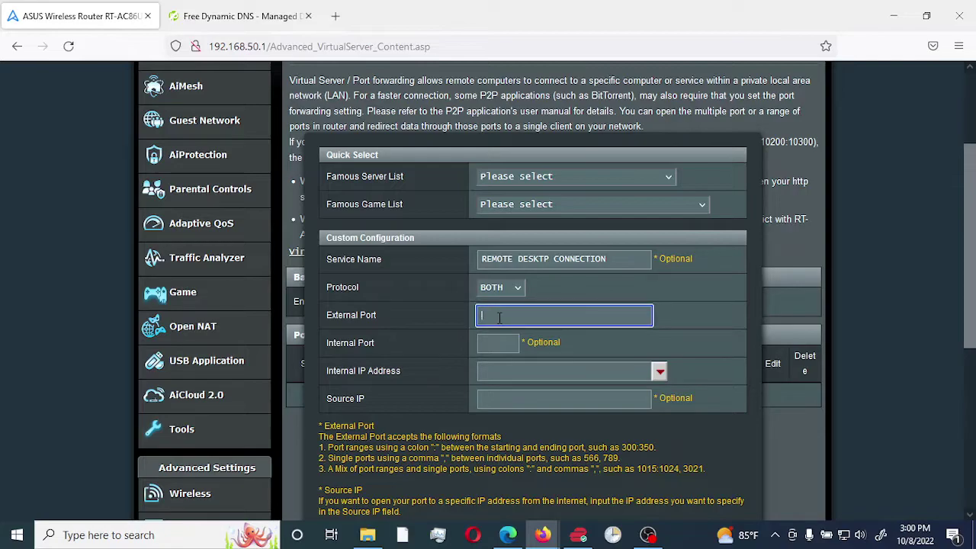
{"action": "type", "text": "3389"}
{"action": "left_click", "coordinate": [498, 342]}
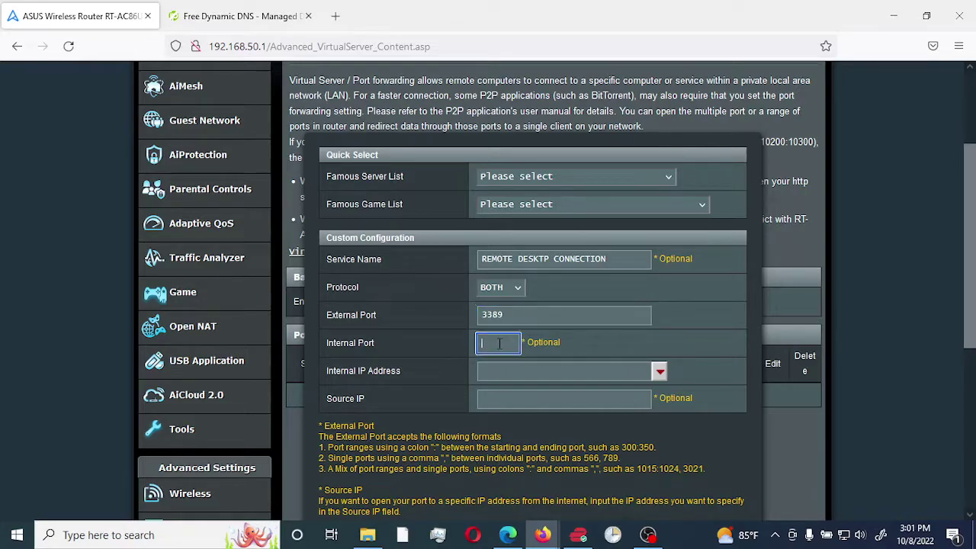
{"action": "type", "text": "3389"}
{"action": "left_click", "coordinate": [660, 372]}
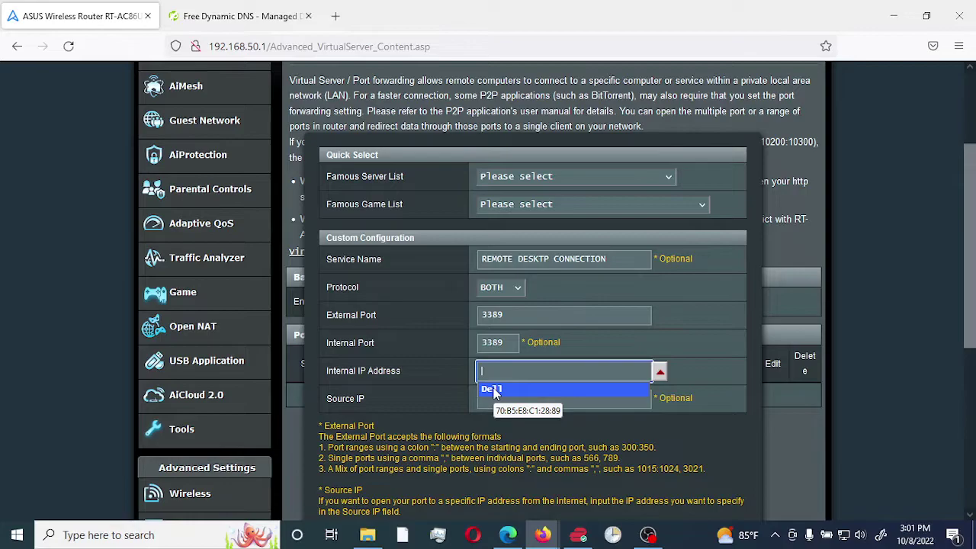
{"action": "left_click", "coordinate": [493, 390]}
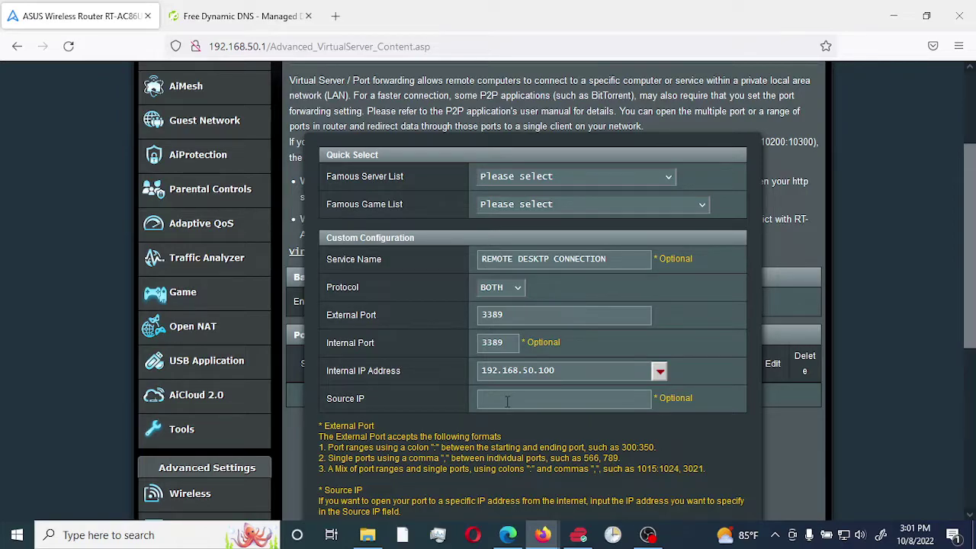
{"action": "scroll", "coordinate": [700, 377], "scroll_direction": "down", "scroll_amount": 2}
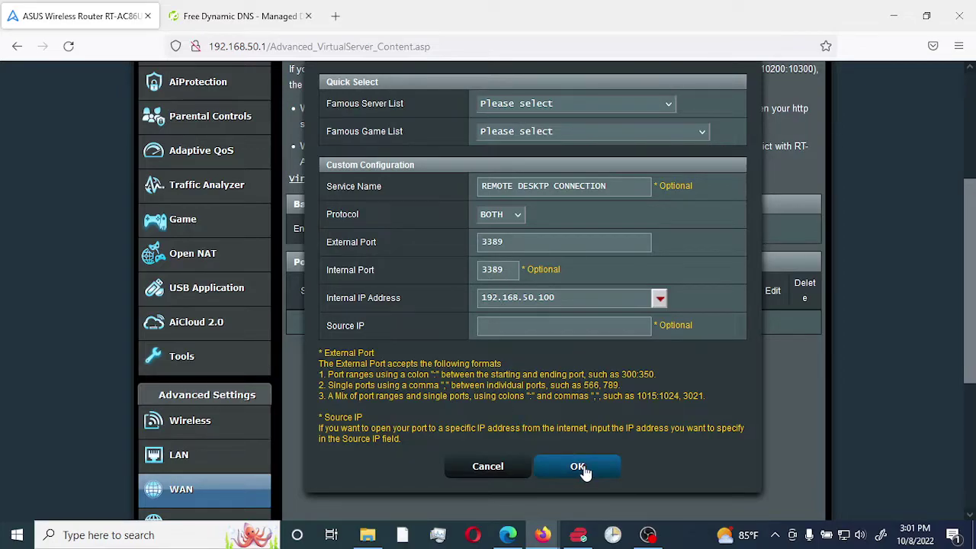
{"action": "left_click", "coordinate": [579, 468]}
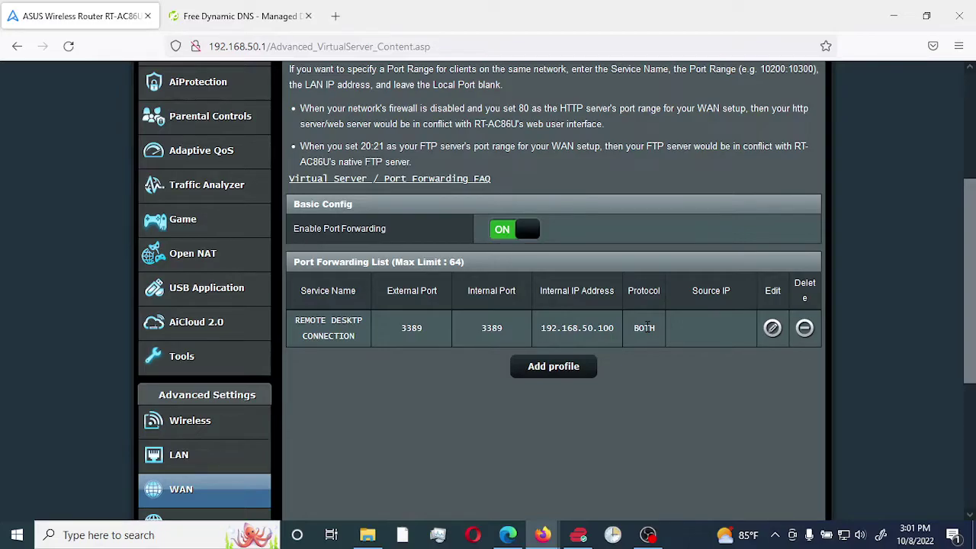
Check the REMOTE DESKTP CONNECTION entry in the Port Forwarding List, then go back to Network Map
{"action": "scroll", "coordinate": [646, 328], "scroll_direction": "up", "scroll_amount": 3}
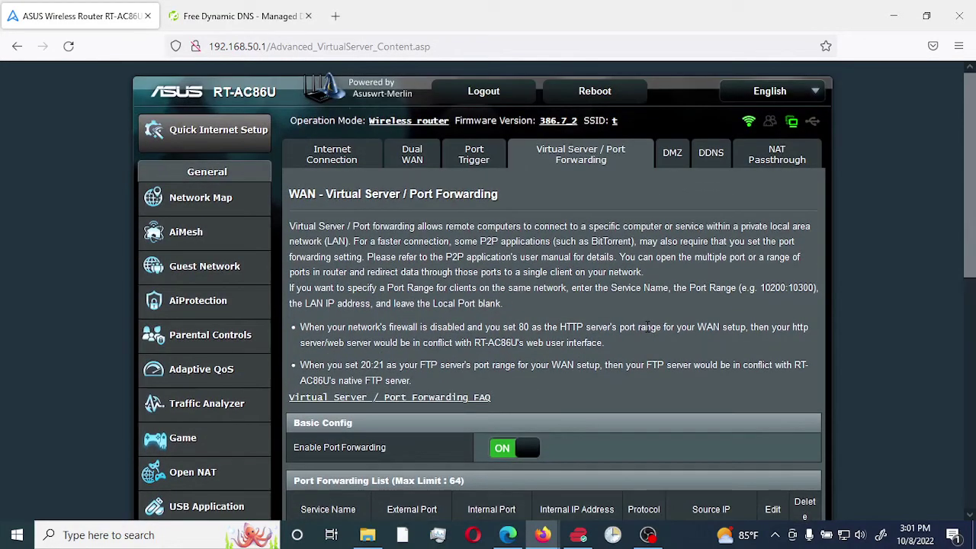
{"action": "scroll", "coordinate": [647, 326], "scroll_direction": "down", "scroll_amount": 3}
{"action": "scroll", "coordinate": [647, 327], "scroll_direction": "up", "scroll_amount": 3}
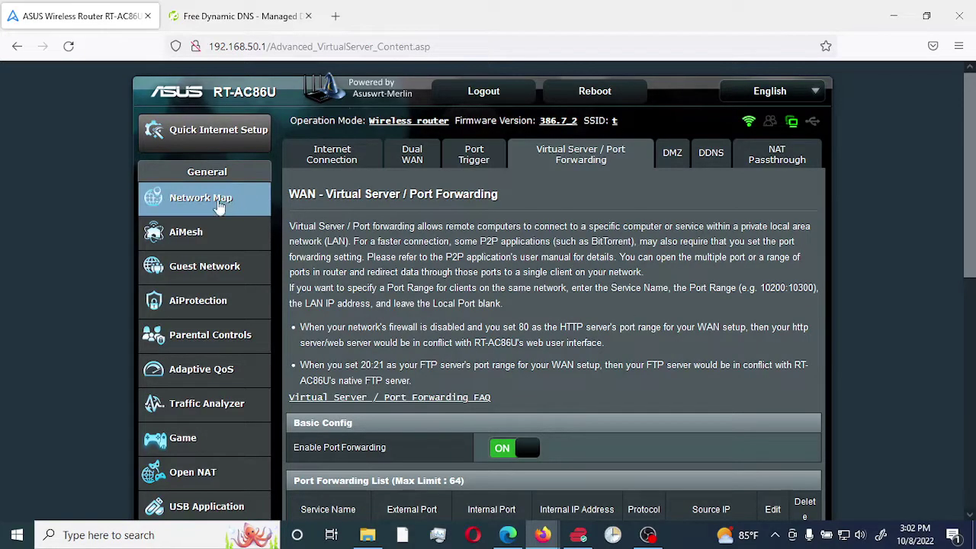
{"action": "left_click", "coordinate": [225, 204]}
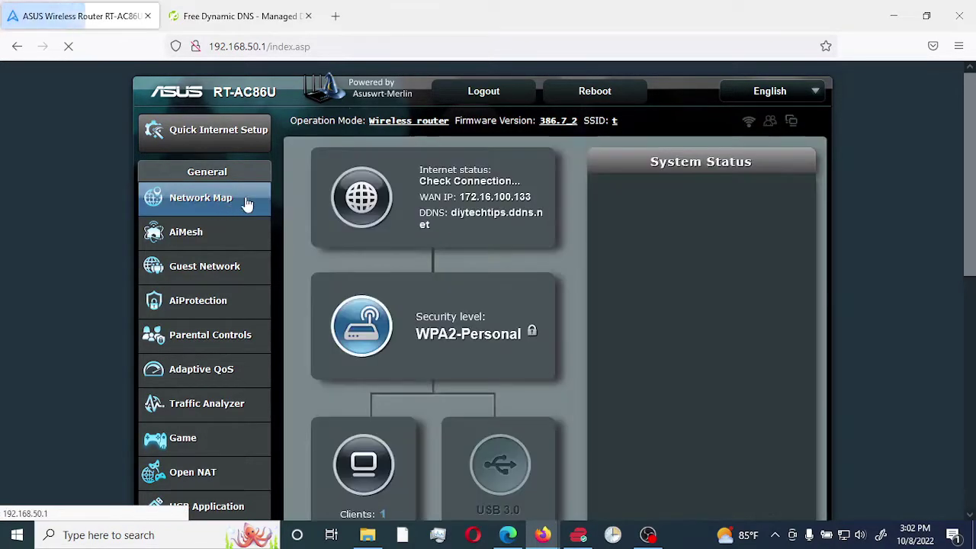